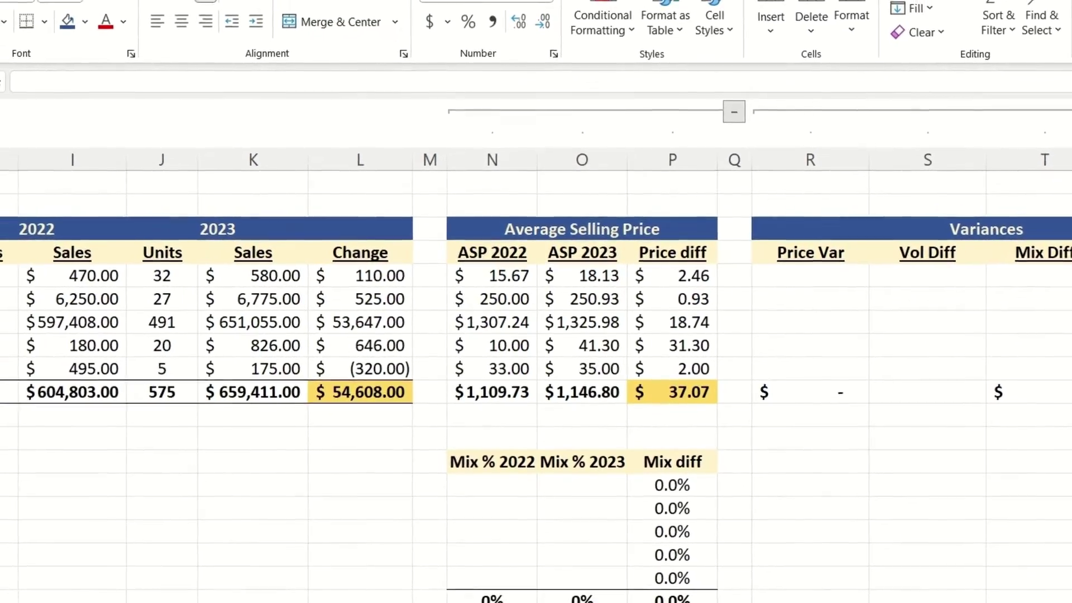
# Inspect the formulas behind the total sales change, total price difference and 2023 ASP
pyautogui.click(380, 398)
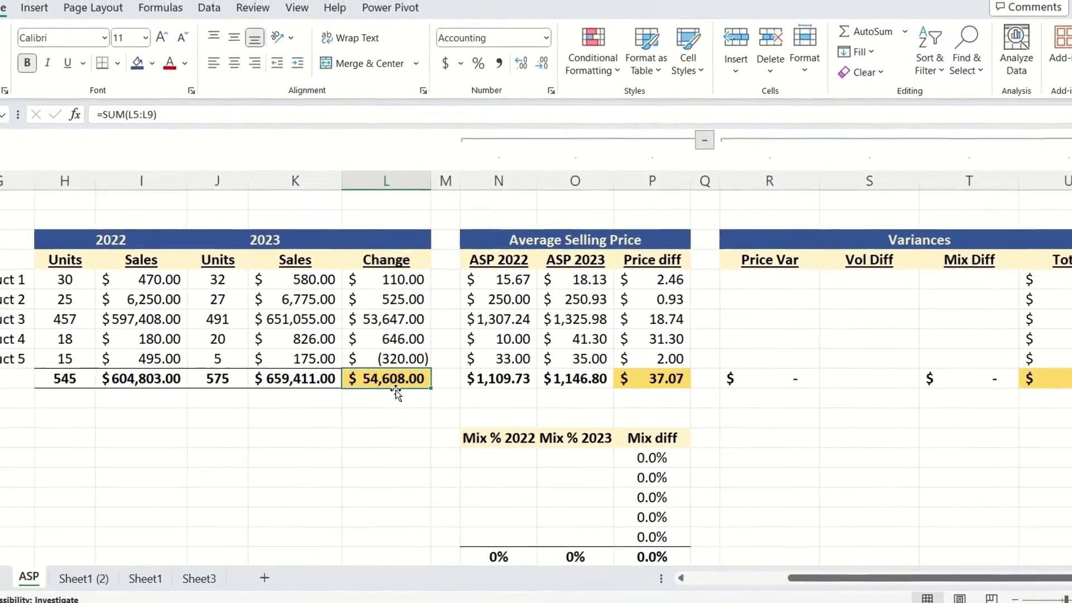
pyautogui.click(651, 379)
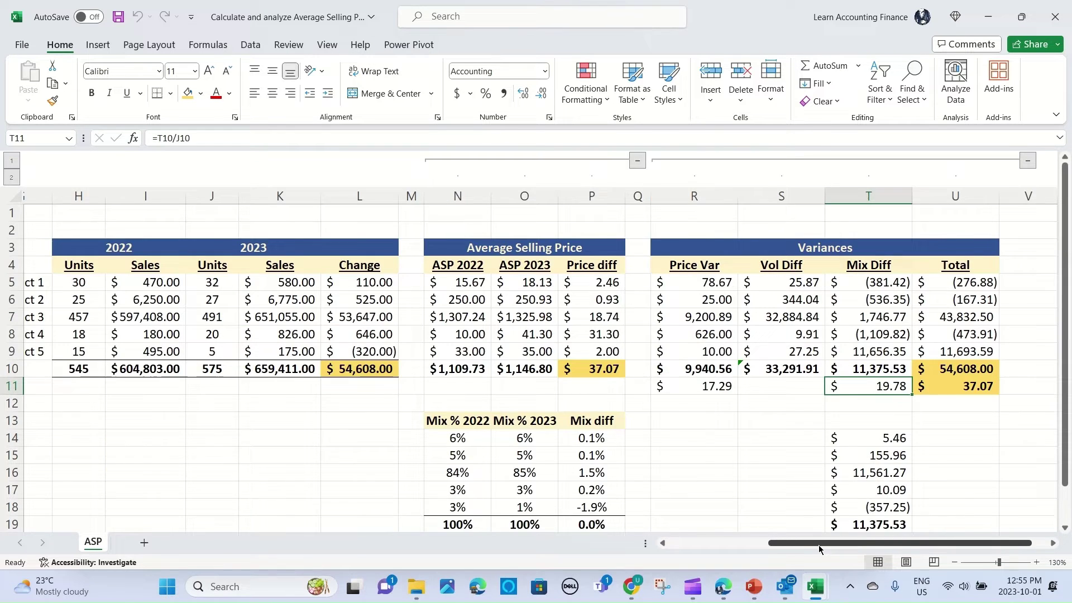
pyautogui.hscroll(-2, 818, 545)
pyautogui.click(645, 371)
pyautogui.hscroll(2, 796, 542)
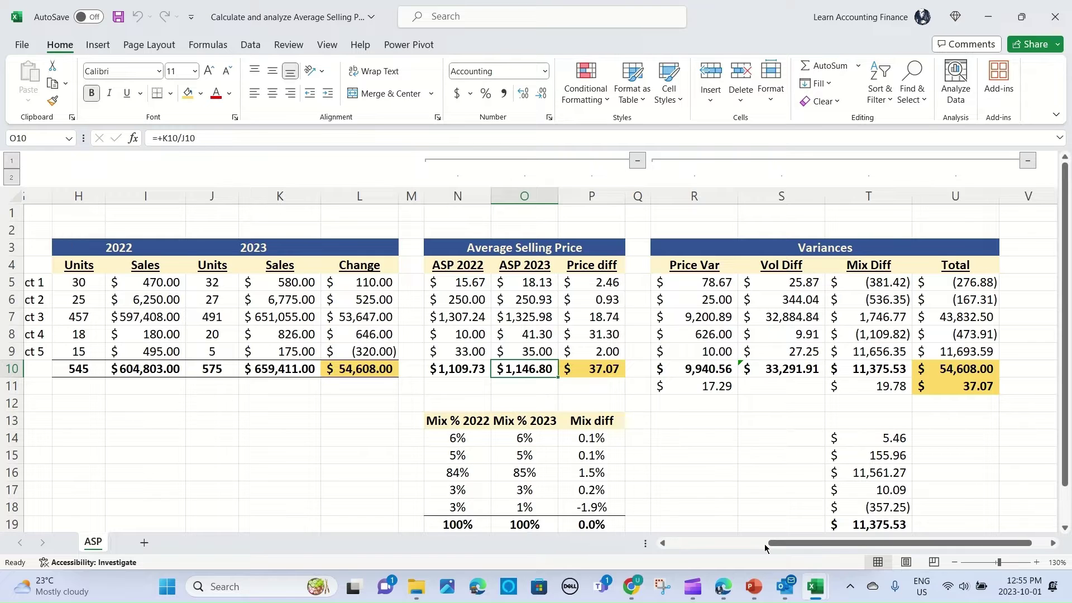
# Review the source data columns, product list, year headers and the empty summary table
pyautogui.moveTo(74, 230); pyautogui.dragTo(270, 315)
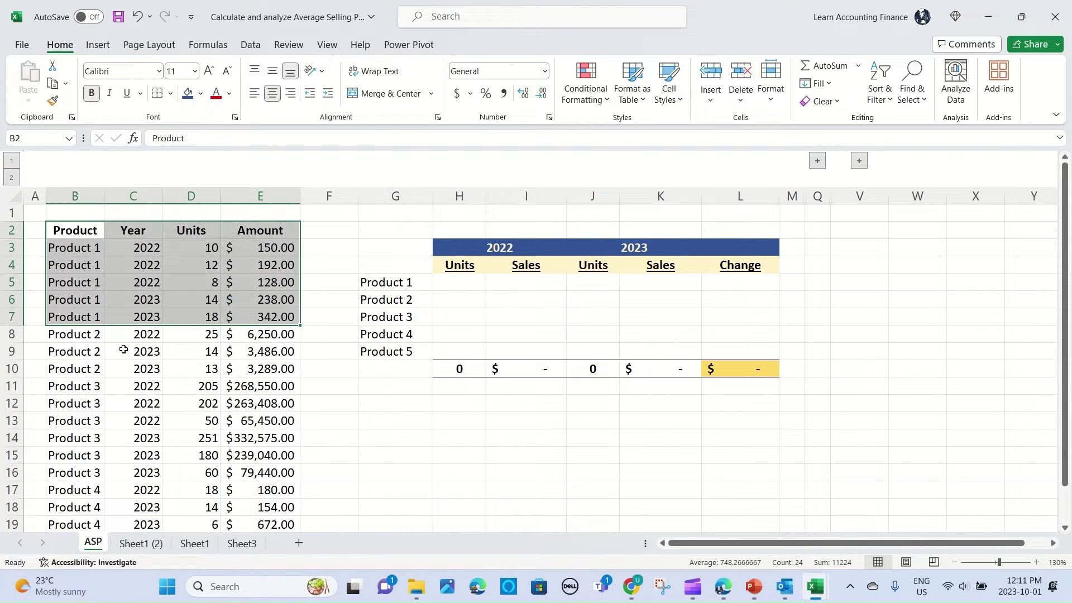
pyautogui.click(93, 263)
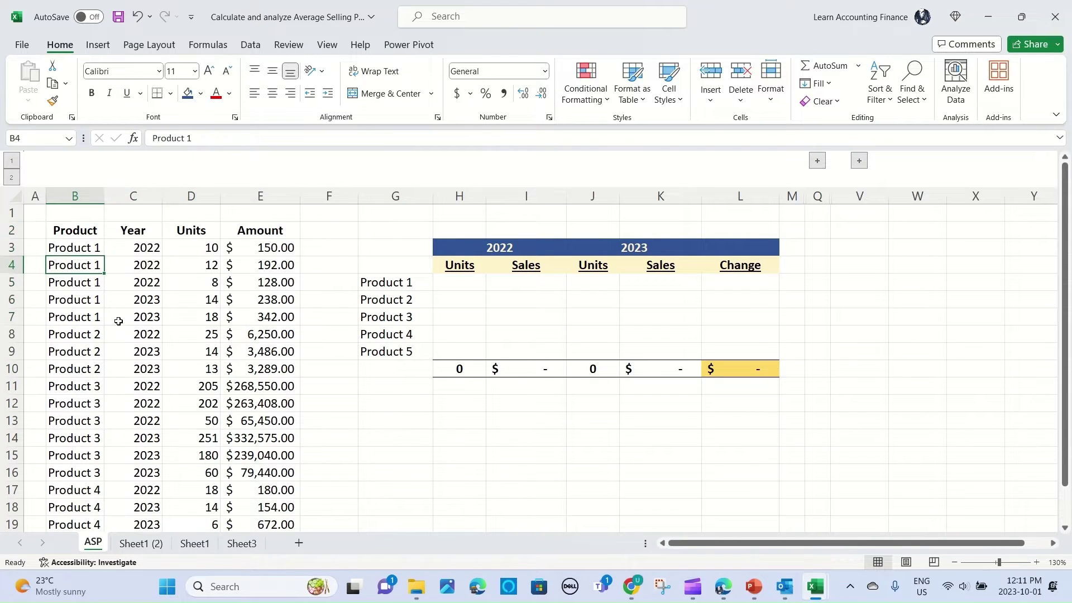
pyautogui.moveTo(408, 279); pyautogui.dragTo(376, 352)
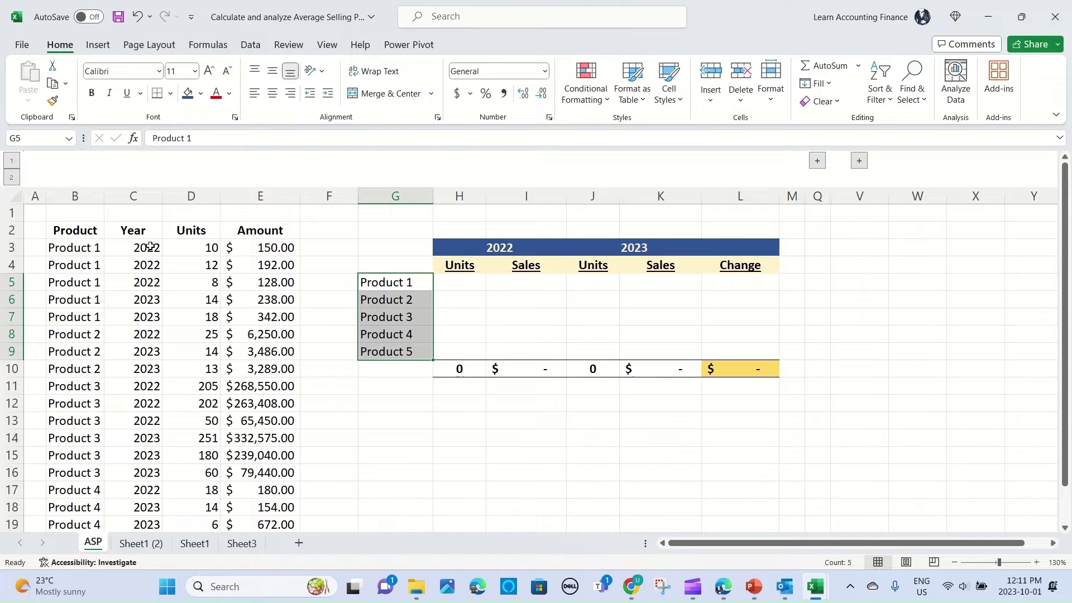
pyautogui.click(471, 250)
pyautogui.click(621, 255)
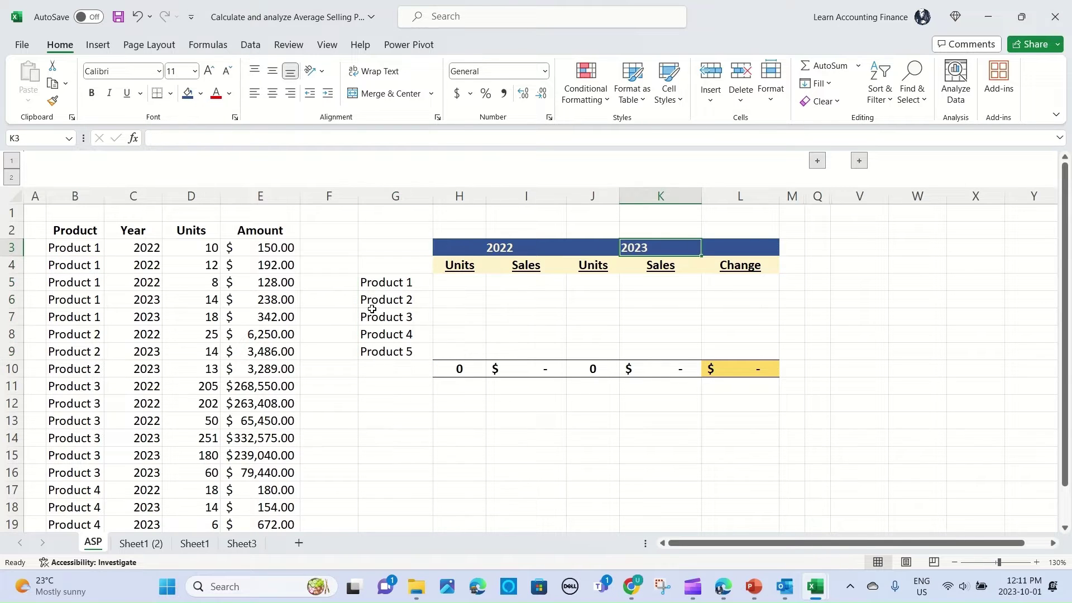
pyautogui.click(215, 231)
pyautogui.click(284, 233)
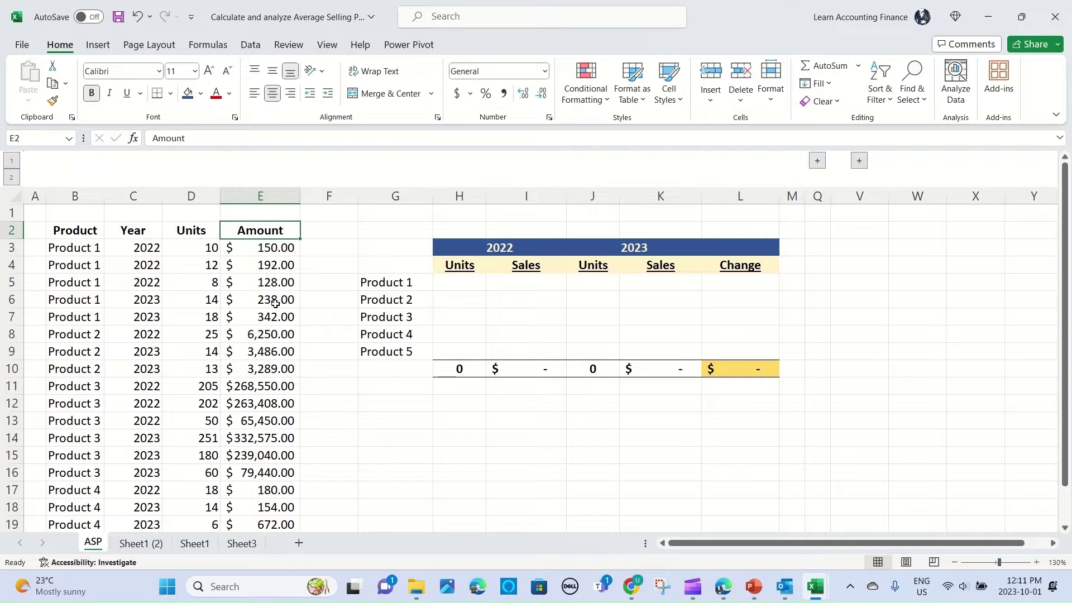
pyautogui.moveTo(459, 282); pyautogui.dragTo(744, 370)
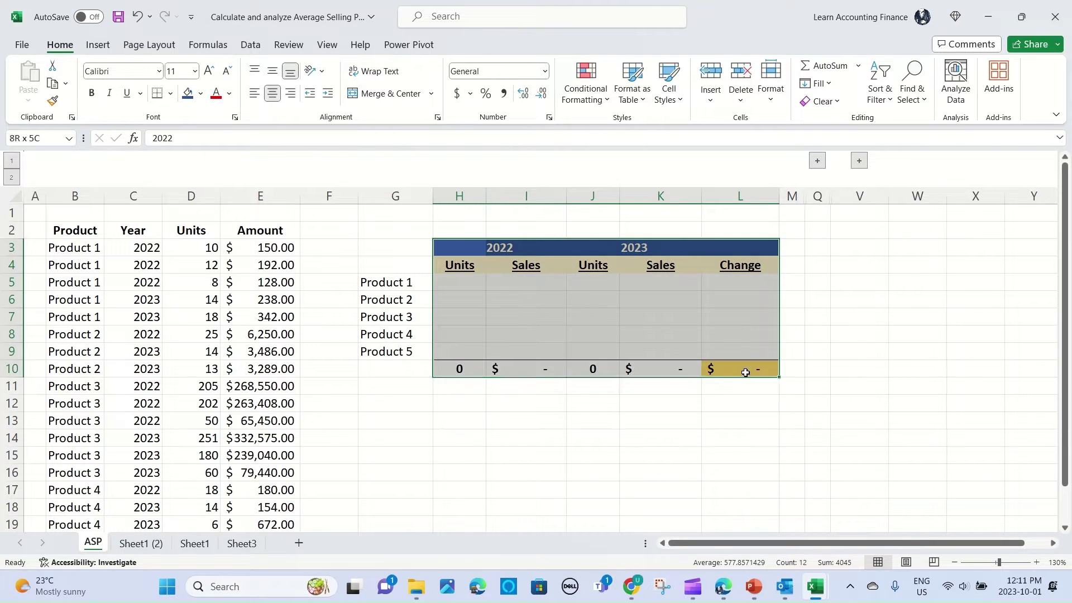
pyautogui.click(535, 277)
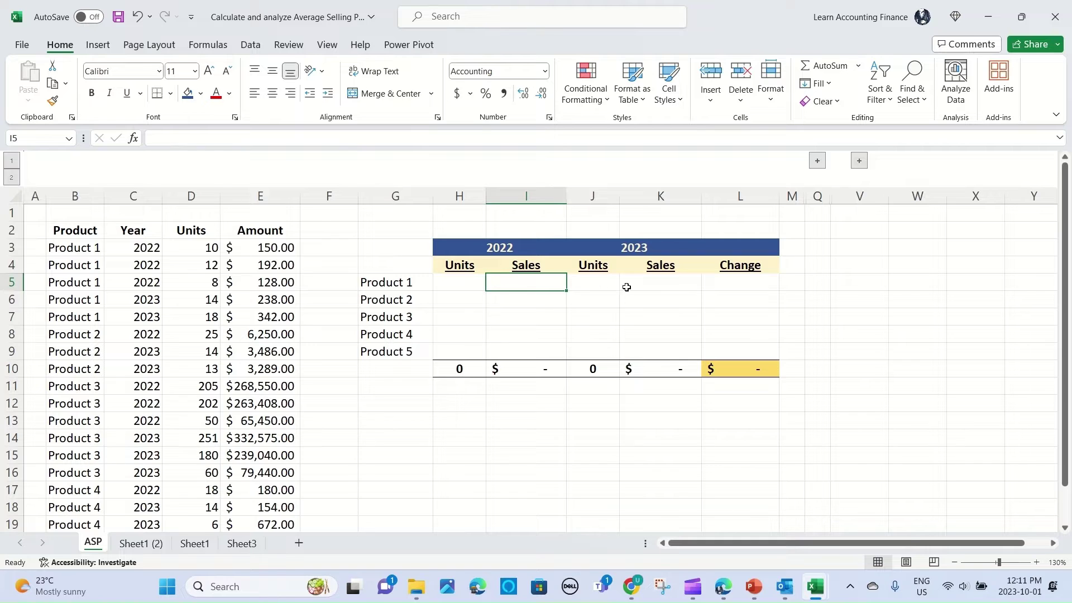
pyautogui.click(726, 283)
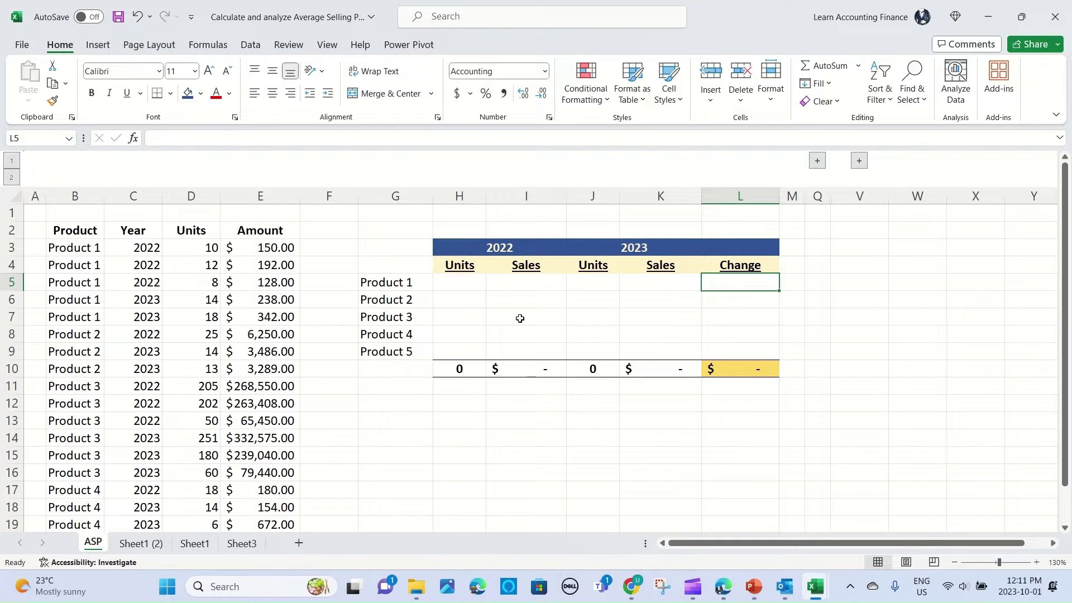
# Start a SUMIFS in H5 summing the Units column where Product matches G5
pyautogui.click(454, 286)
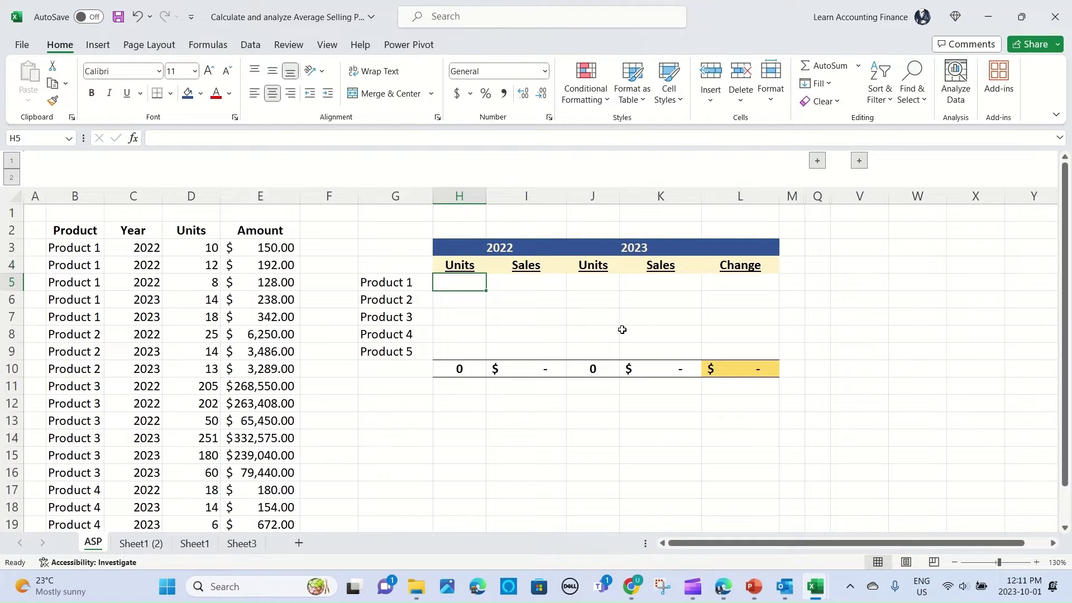
pyautogui.write('=sumifs')
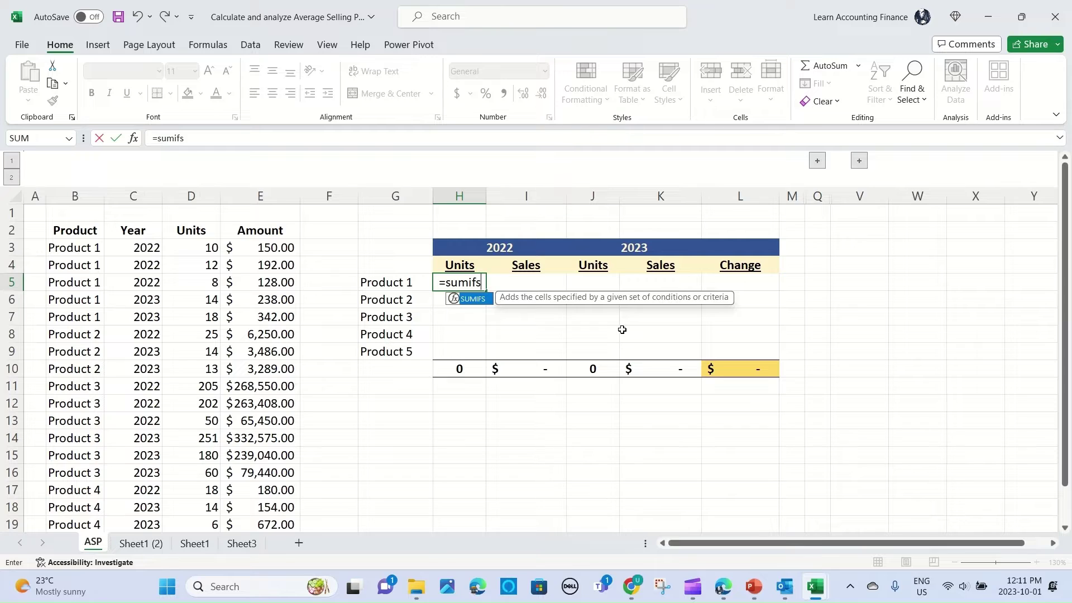
pyautogui.write('(')
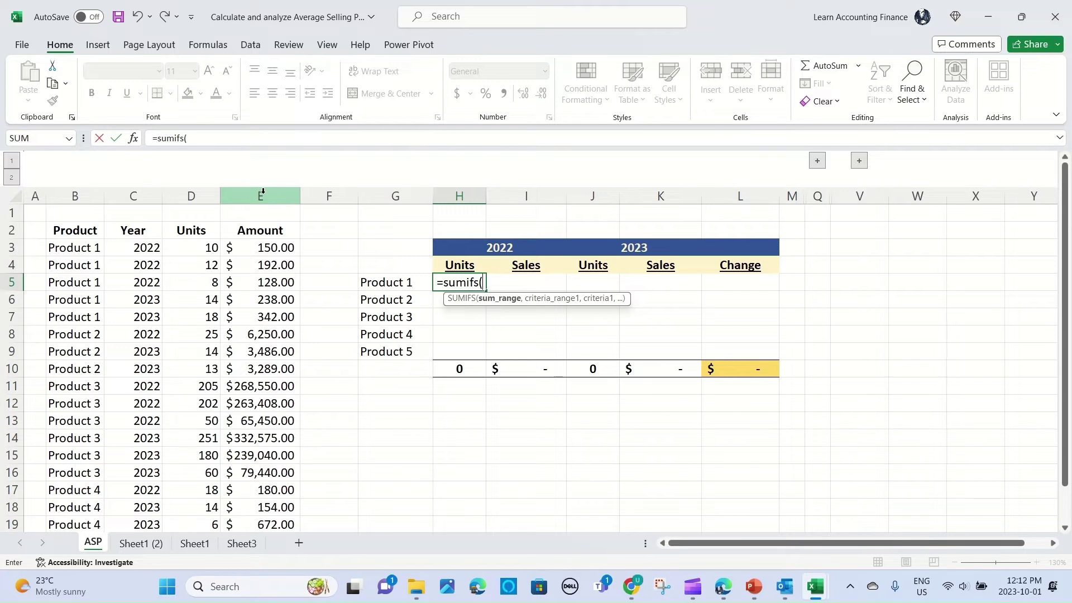
pyautogui.click(214, 196)
pyautogui.write(',')
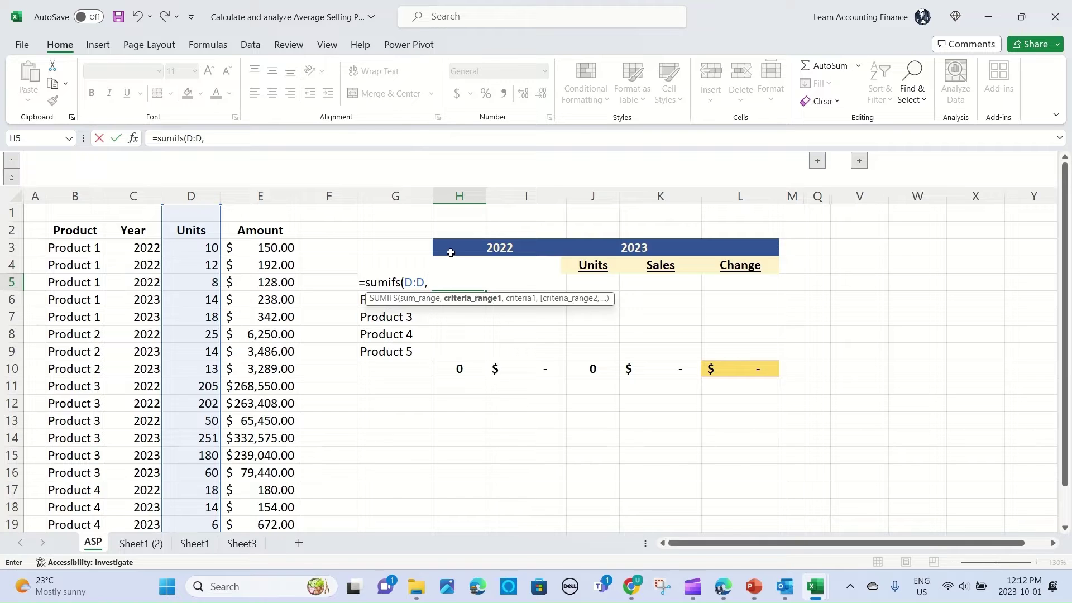
pyautogui.click(77, 193)
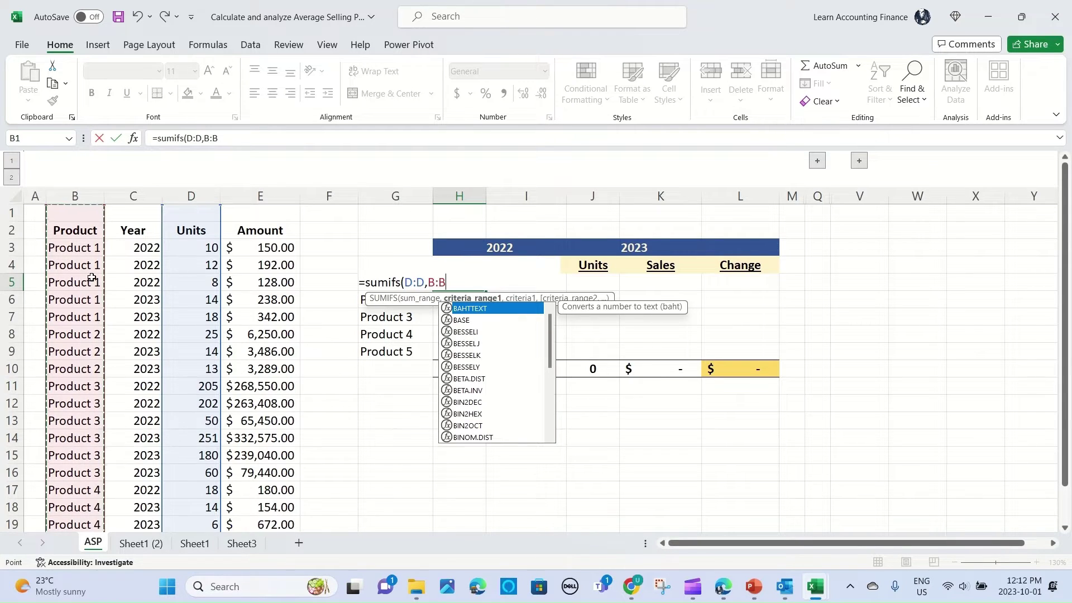
pyautogui.write(',')
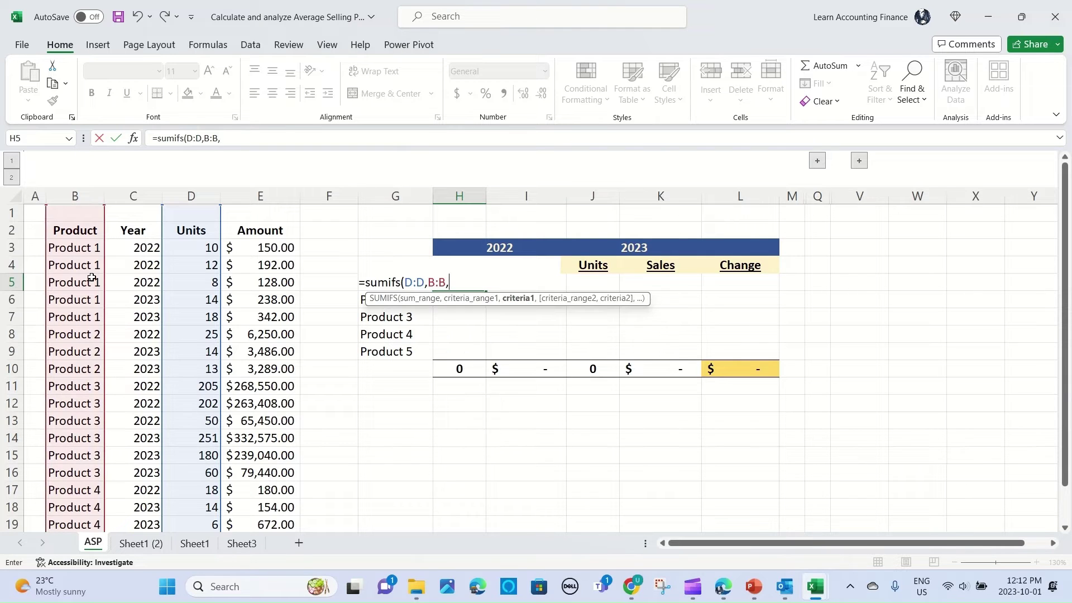
pyautogui.click(393, 250)
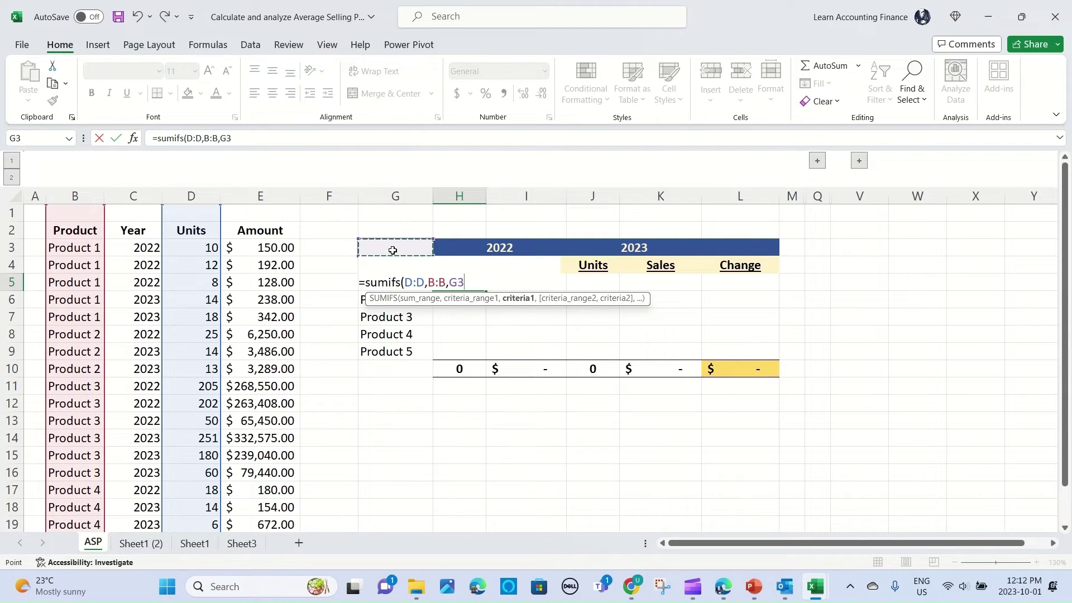
pyautogui.press('Down')
pyautogui.press('Down')
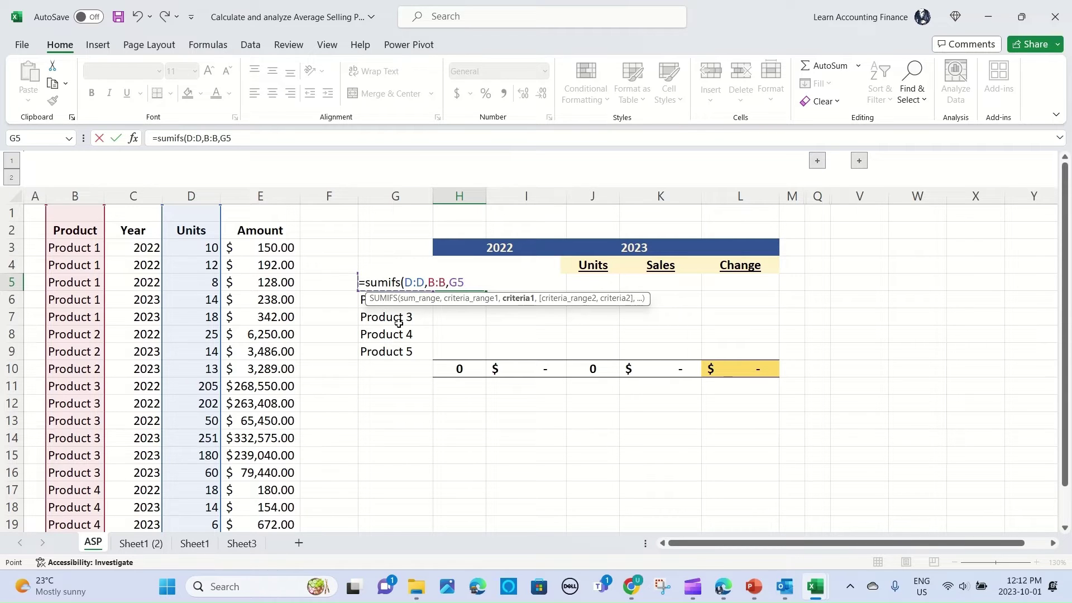
# Add the Year column criterion against $H$3 and commit, returning 30 units
pyautogui.write(',')
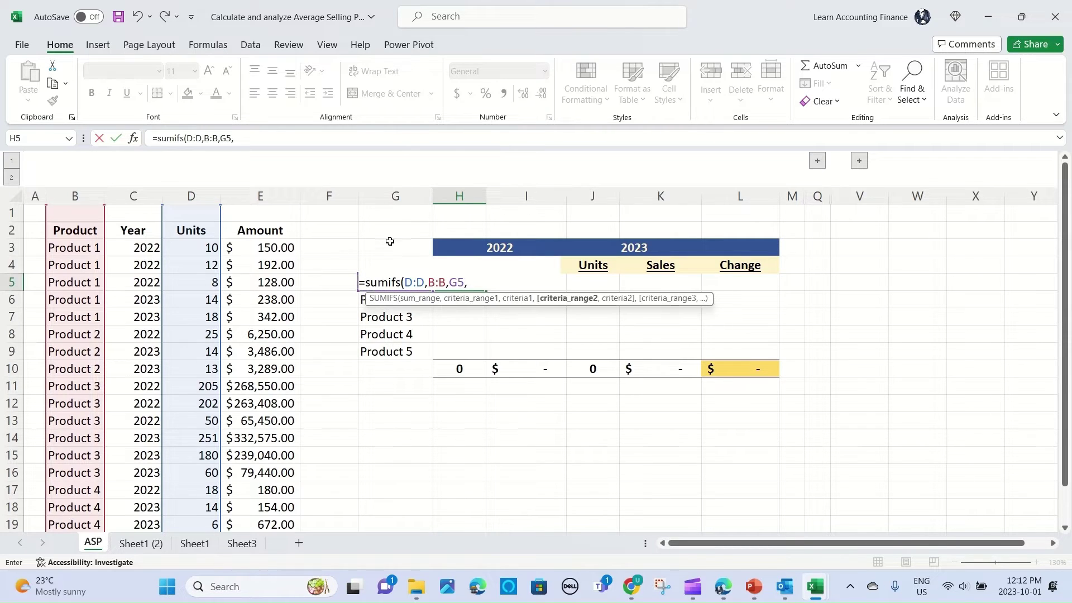
pyautogui.click(145, 196)
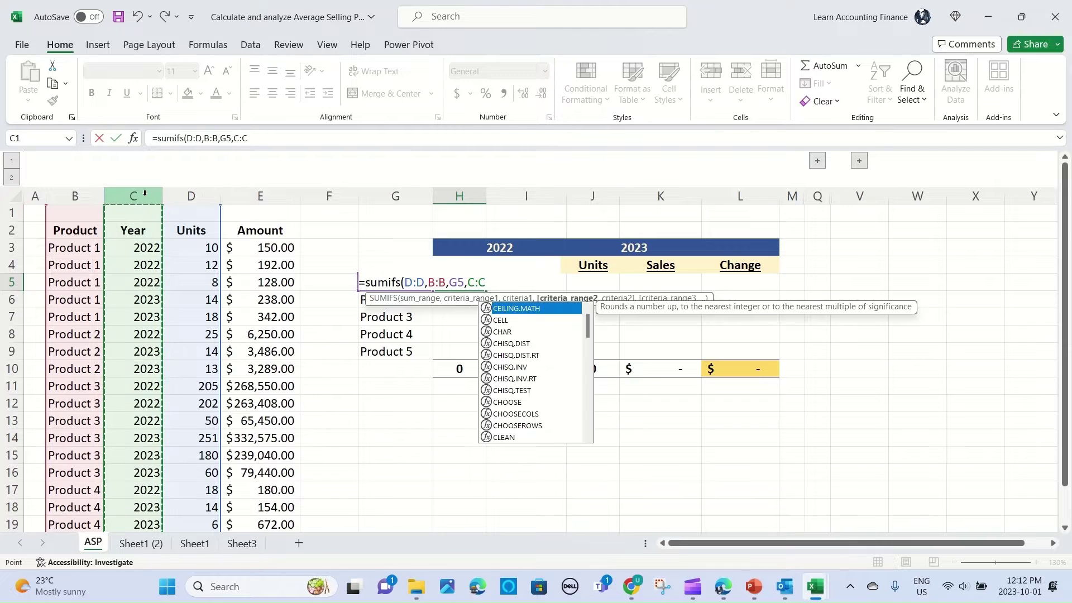
pyautogui.write(',')
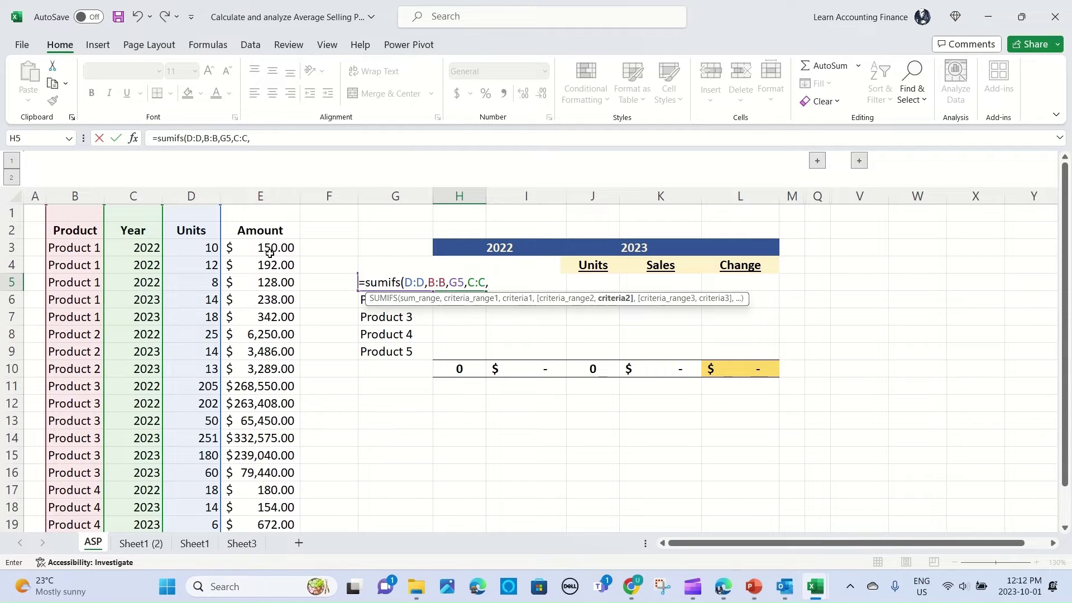
pyautogui.click(461, 246)
pyautogui.press('F4')
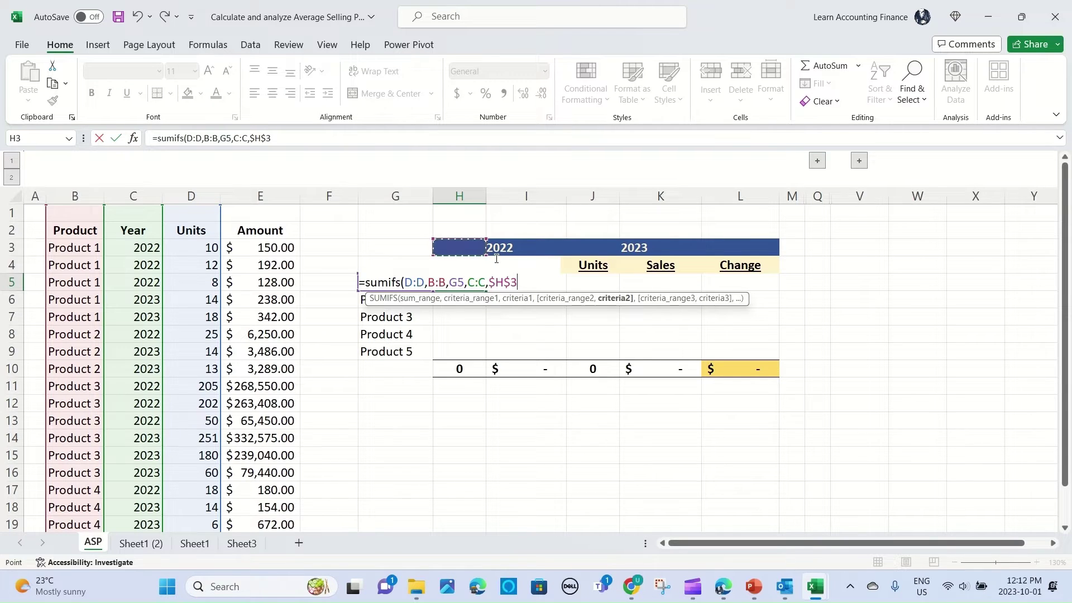
pyautogui.write(')')
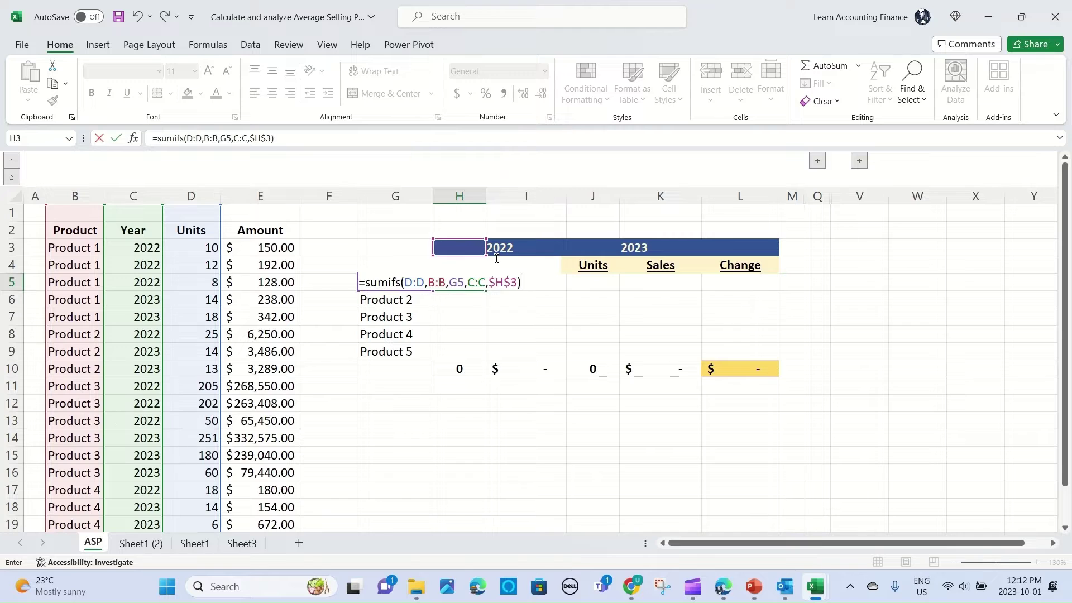
pyautogui.press('Return')
pyautogui.press('Up')
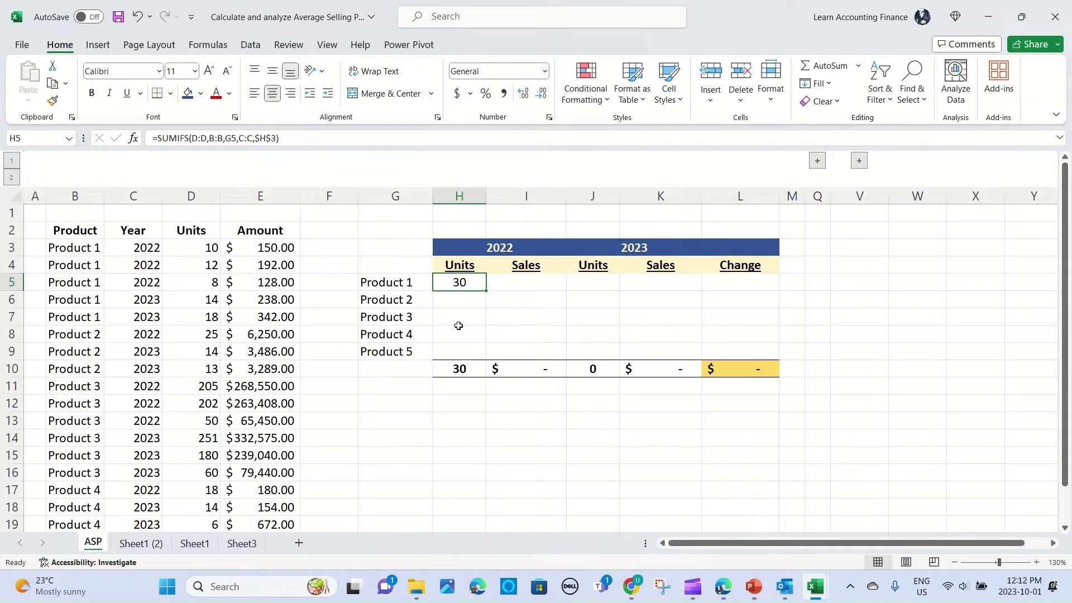
# Fill Product 1's units SUMIFS down to Product 5 and copy its formula text
pyautogui.hotkey('ctrl', 'c')
pyautogui.hotkey('shift', 'Down')
pyautogui.hotkey('shift', 'Down')
pyautogui.hotkey('shift', 'Down')
pyautogui.hotkey('shift', 'Down')
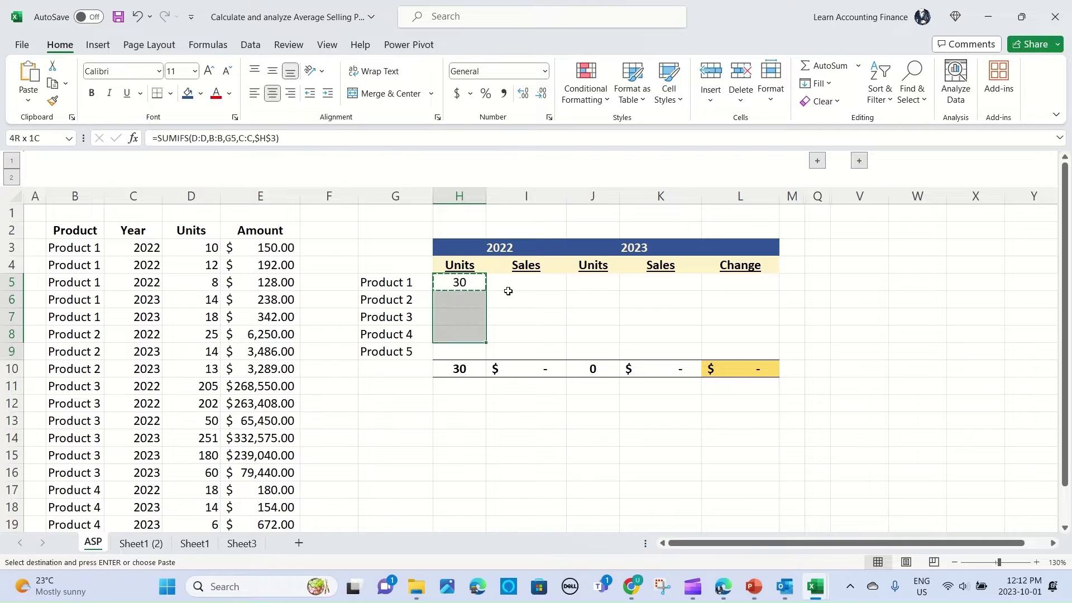
pyautogui.press('Return')
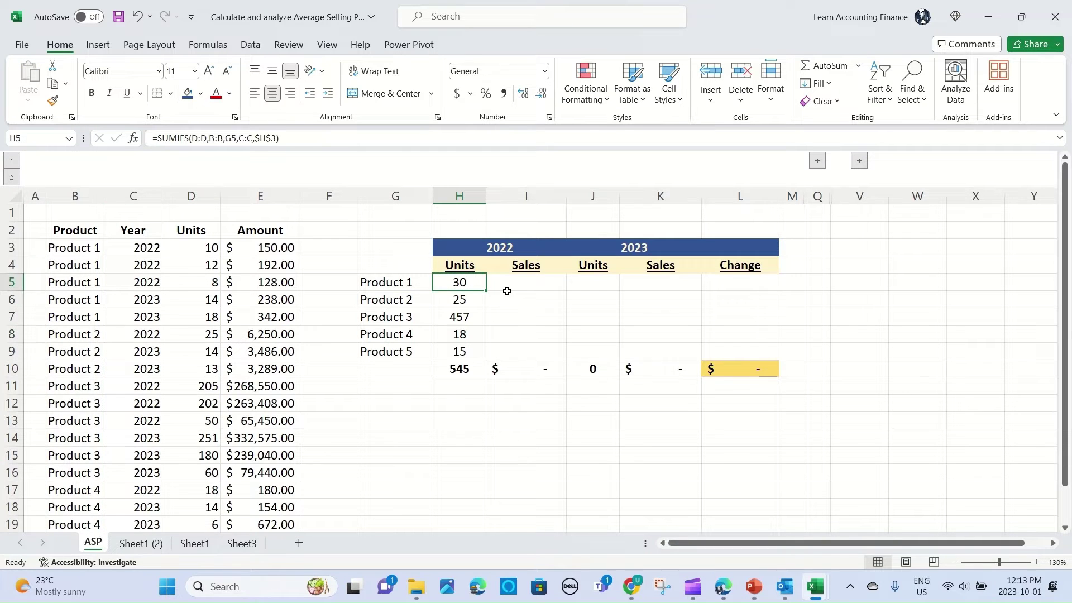
pyautogui.press('F2')
pyautogui.hotkey('shift', 'Left')
pyautogui.hotkey('shift', 'Left')
pyautogui.hotkey('shift', 'Left')
pyautogui.hotkey('shift', 'Left')
pyautogui.hotkey('shift', 'Left')
pyautogui.hotkey('shift', 'Left')
pyautogui.hotkey('shift', 'Left')
pyautogui.hotkey('shift', 'Left')
pyautogui.hotkey('shift', 'Left')
pyautogui.hotkey('shift', 'Left')
pyautogui.hotkey('shift', 'Left')
pyautogui.hotkey('shift', 'Left')
pyautogui.hotkey('shift', 'Left')
pyautogui.hotkey('shift', 'Left')
pyautogui.hotkey('shift', 'Left')
pyautogui.hotkey('shift', 'Left')
pyautogui.hotkey('shift', 'Left')
pyautogui.hotkey('shift', 'Left')
pyautogui.hotkey('shift', 'Left')
pyautogui.hotkey('shift', 'Left')
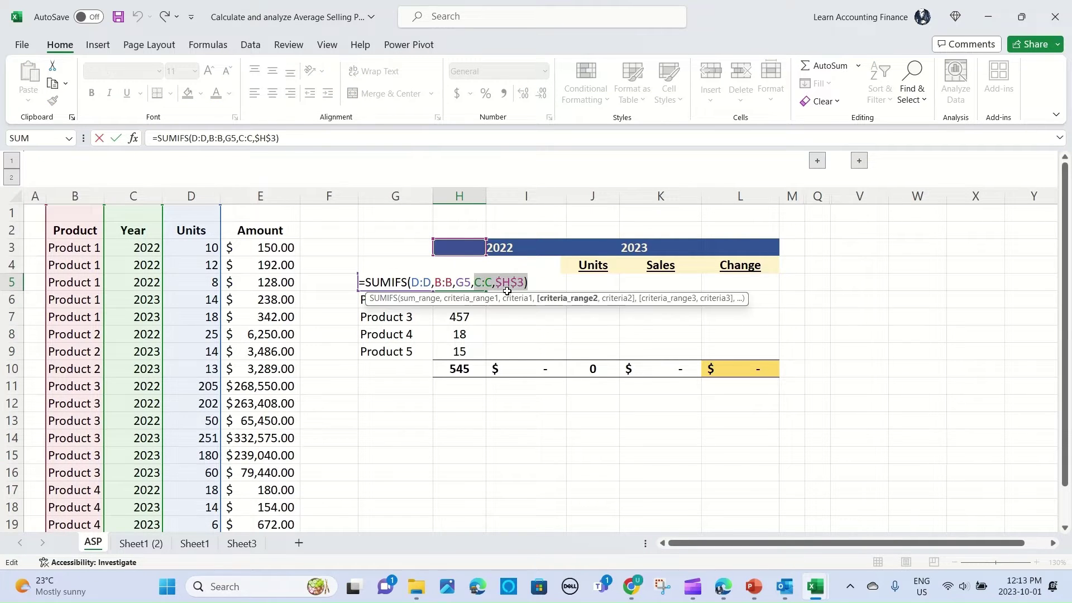
pyautogui.hotkey('ctrl', 'c')
pyautogui.press('Return')
# Build the Sales SUMIFS by summing the Amount column, then fill it for all five products
pyautogui.click(507, 291)
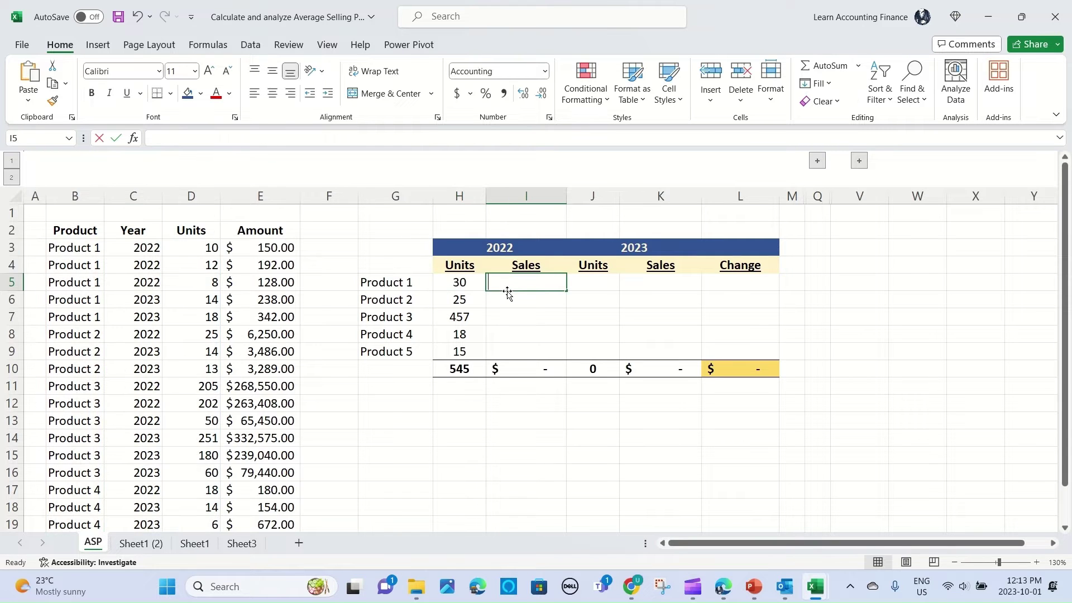
pyautogui.press('F2')
pyautogui.hotkey('ctrl', 'v')
pyautogui.press('Return')
pyautogui.doubleClick(507, 291)
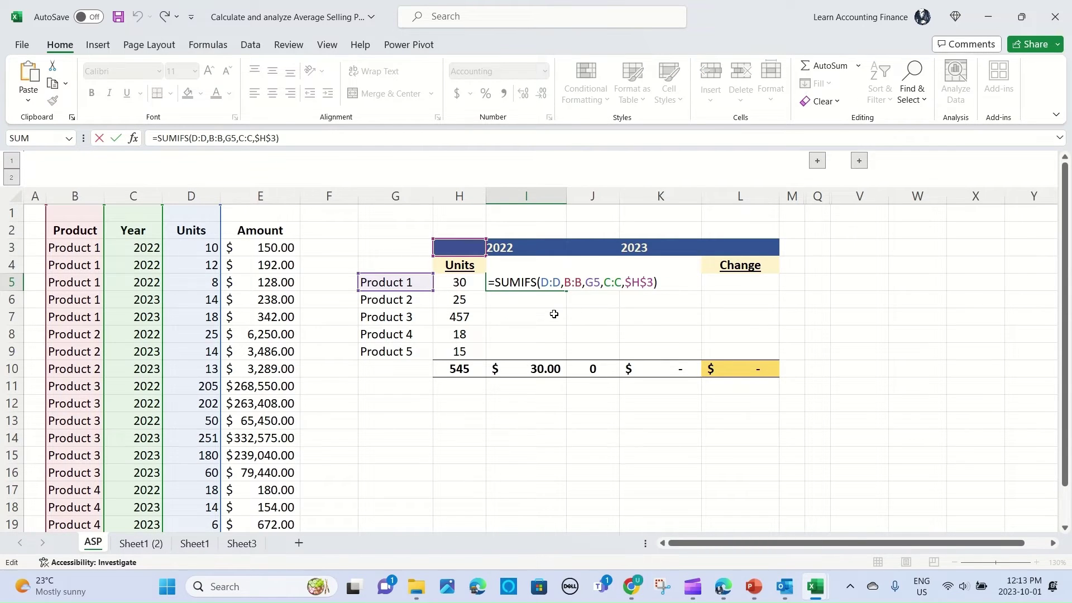
pyautogui.moveTo(221, 237); pyautogui.dragTo(238, 238)
pyautogui.press('Return')
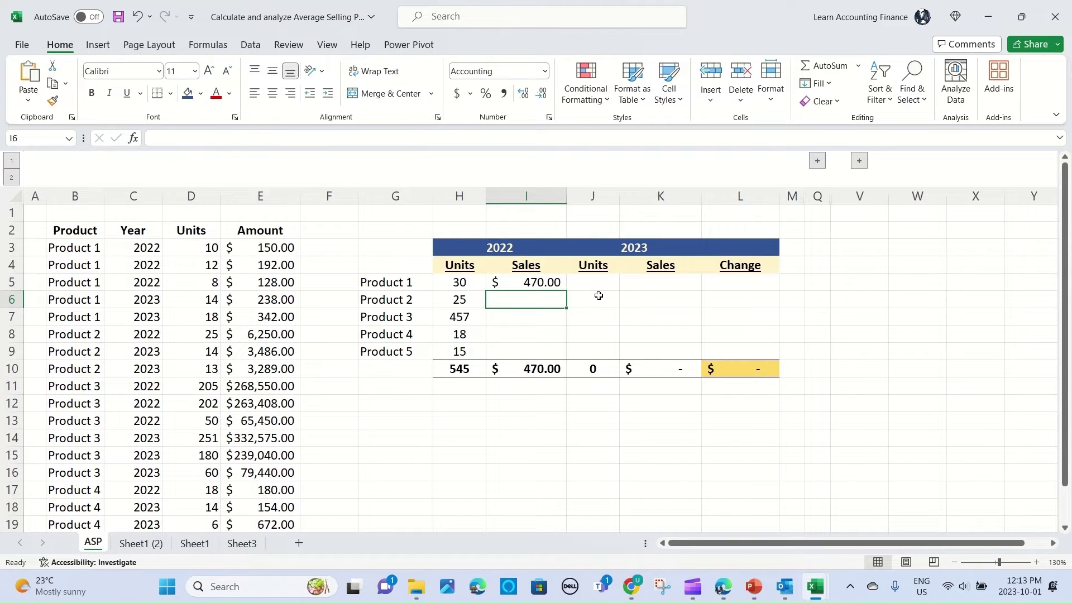
pyautogui.press('Up')
pyautogui.hotkey('ctrl', 'c')
pyautogui.hotkey('shift', 'Down')
pyautogui.hotkey('shift', 'Down')
pyautogui.hotkey('shift', 'Down')
pyautogui.hotkey('shift', 'Down')
pyautogui.hotkey('ctrl', 'v')
# Check the 2023 year header and review the units per product
pyautogui.click(623, 405)
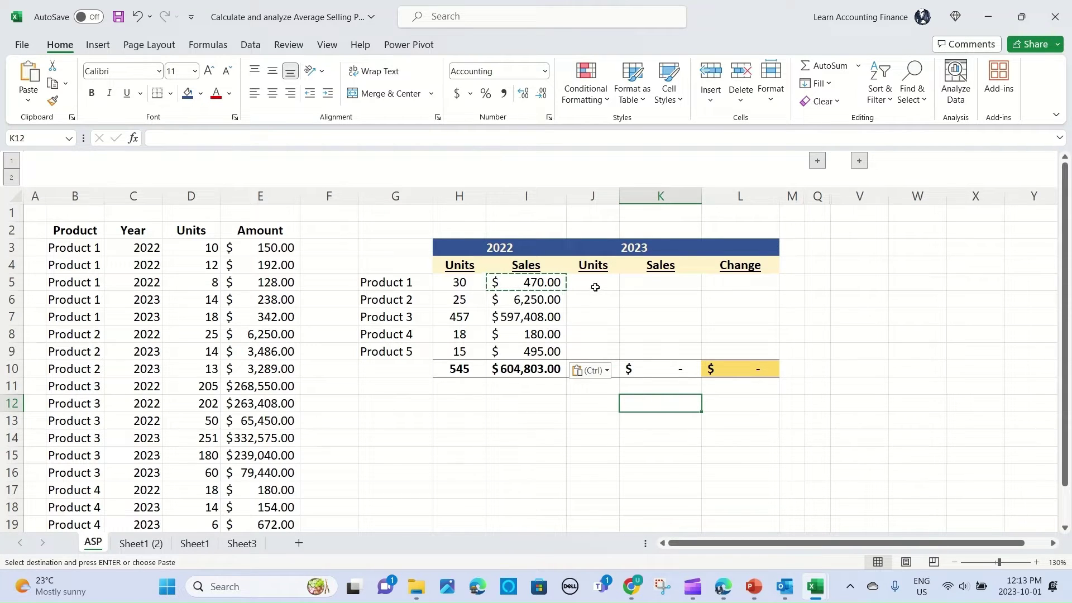
pyautogui.click(591, 253)
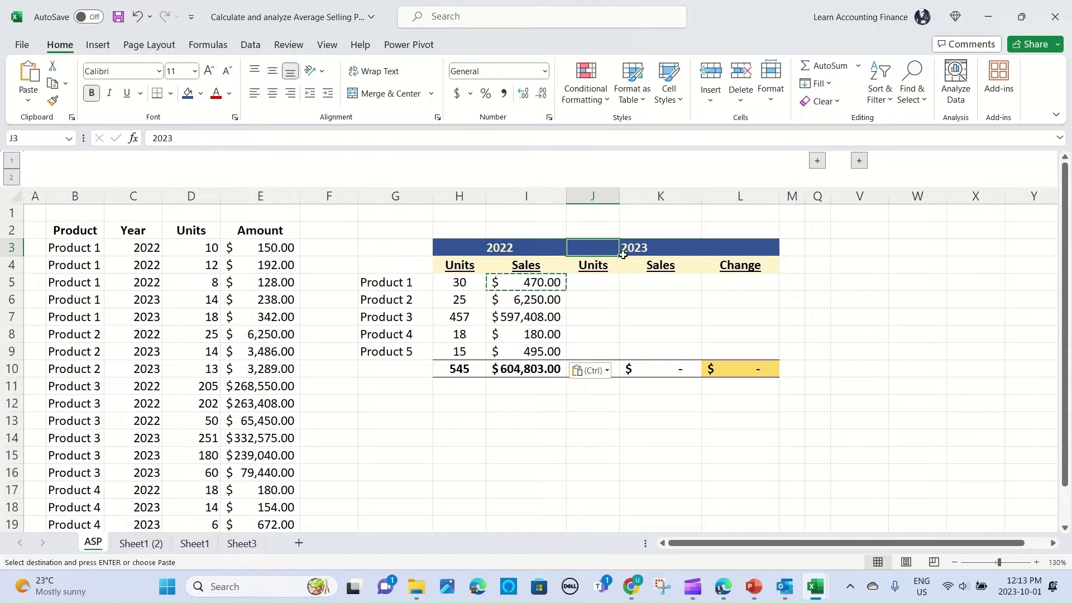
pyautogui.click(601, 282)
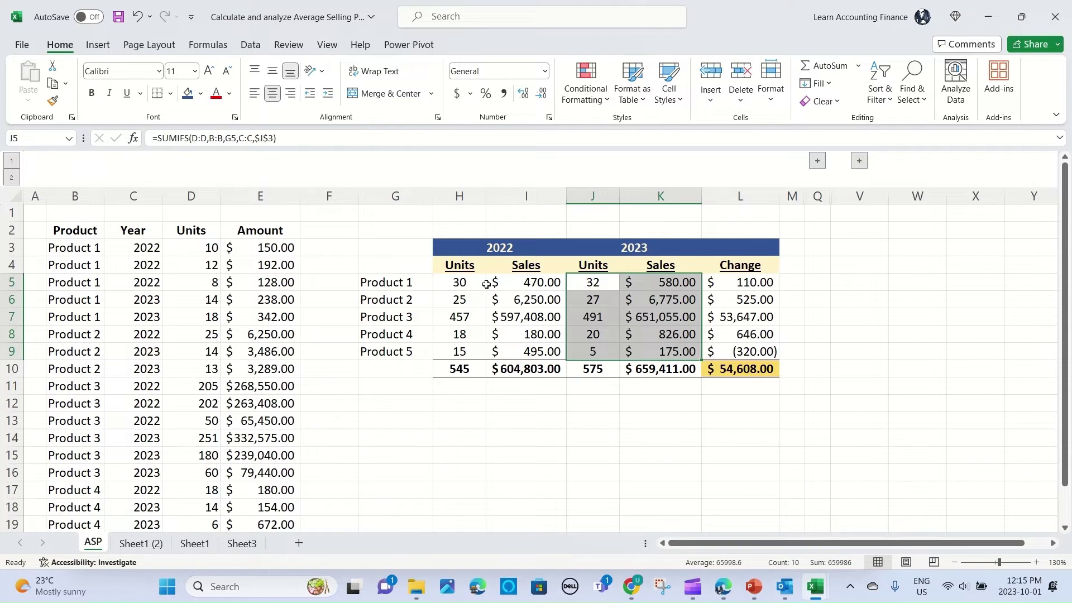
pyautogui.moveTo(461, 282); pyautogui.dragTo(460, 350)
# Review the units, sales and Change totals and the per-product change values
pyautogui.click(459, 369)
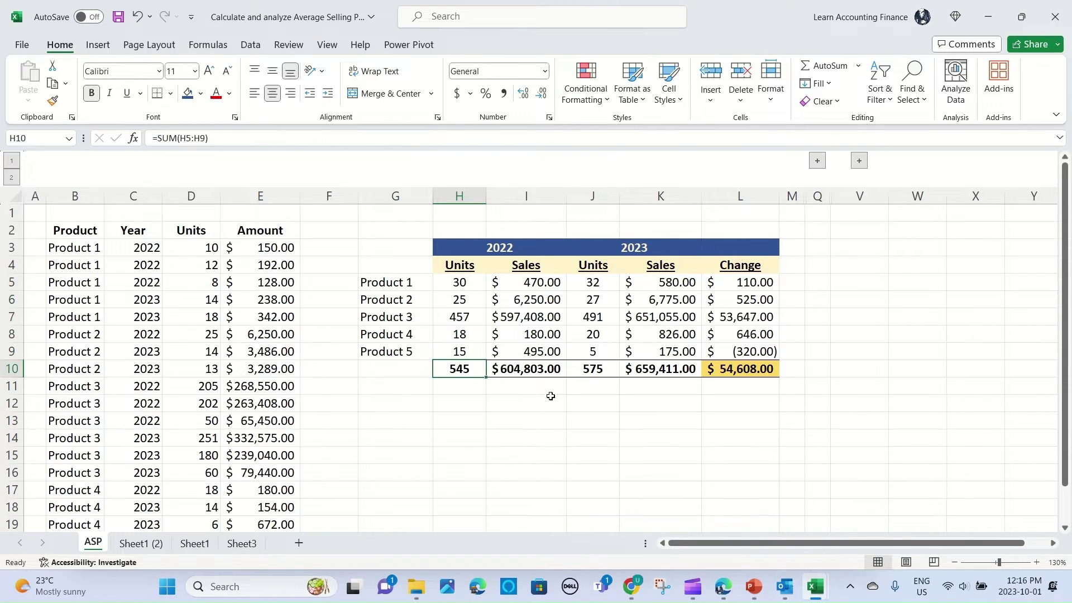
pyautogui.click(590, 371)
pyautogui.moveTo(592, 282); pyautogui.dragTo(592, 368)
pyautogui.click(660, 368)
pyautogui.click(743, 369)
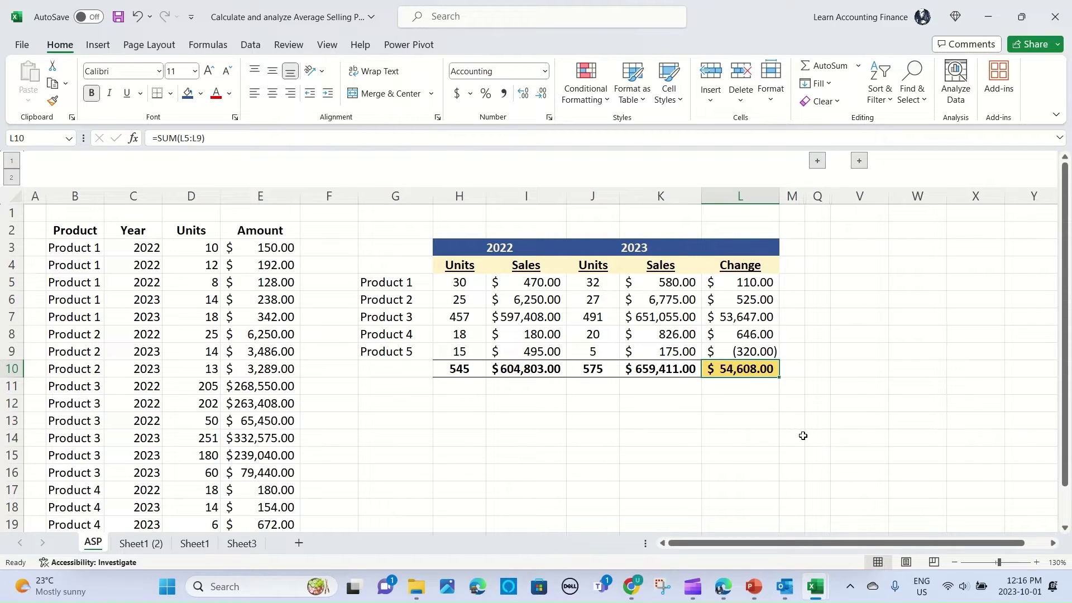
pyautogui.moveTo(756, 283); pyautogui.dragTo(748, 351)
# Reveal the Average Selling Price table and set the 2022 ASP total to sales divided by units
pyautogui.click(804, 368)
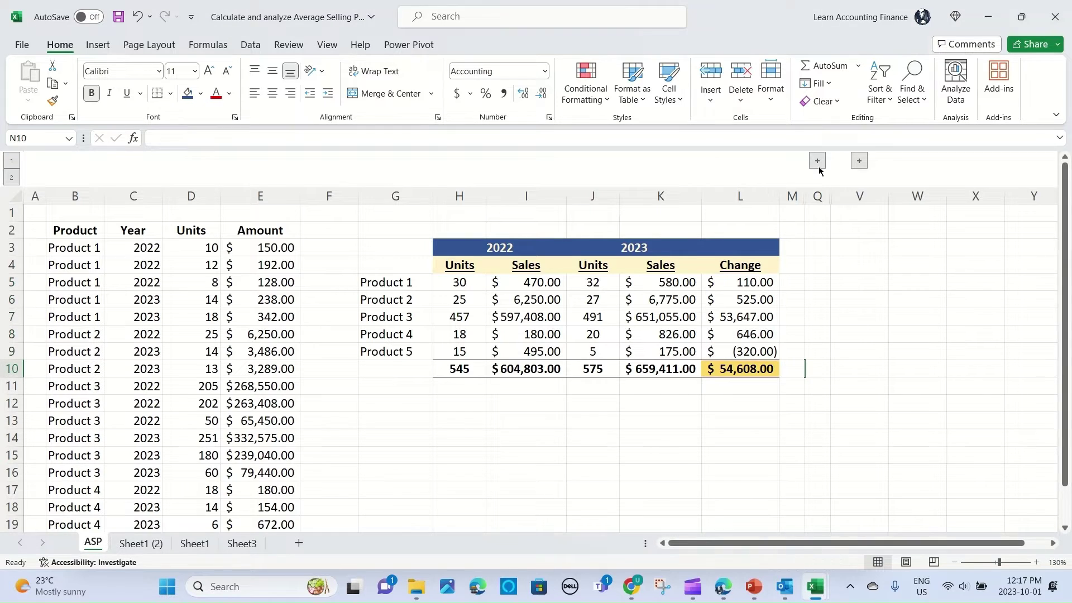
pyautogui.click(817, 161)
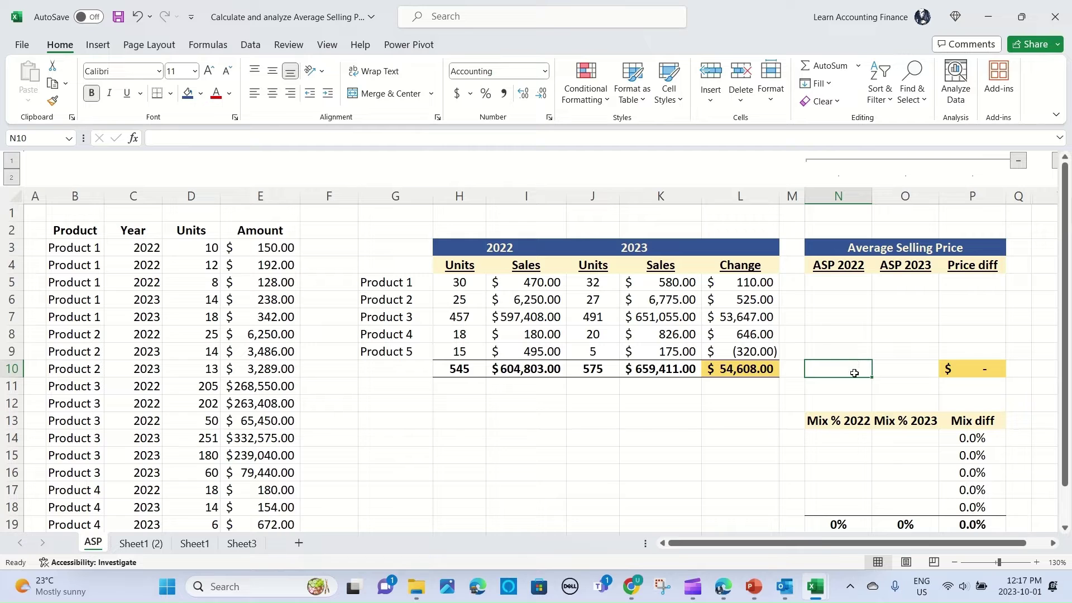
pyautogui.write('=')
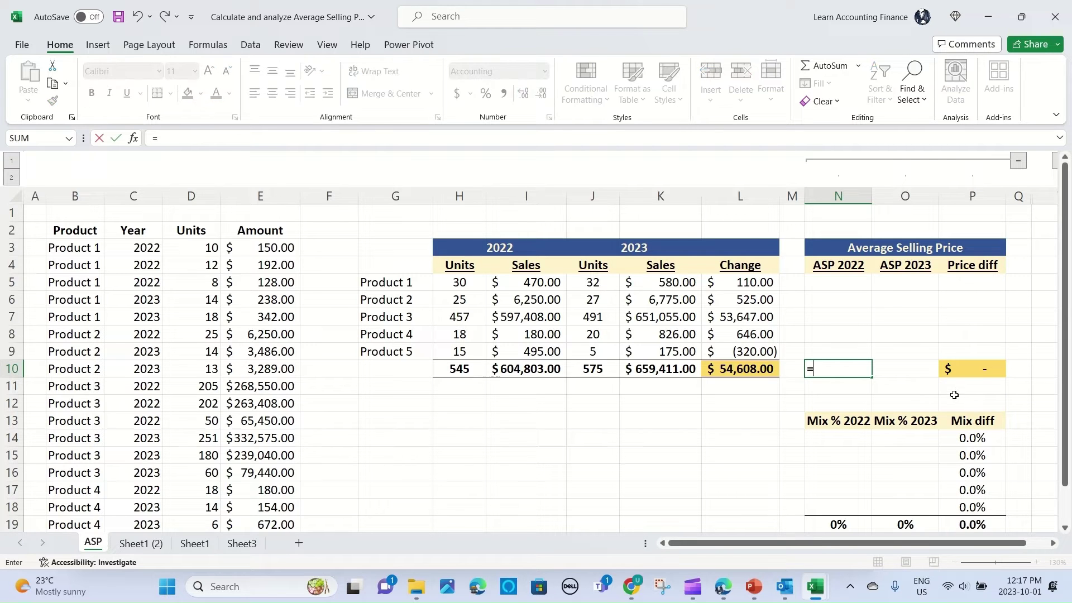
pyautogui.press('Left')
pyautogui.press('Left')
pyautogui.press('Left')
pyautogui.press('Left')
pyautogui.press('Left')
pyautogui.write('/')
pyautogui.press('Left')
pyautogui.press('Left')
pyautogui.press('Left')
pyautogui.press('Left')
pyautogui.press('Left')
pyautogui.press('Left')
pyautogui.press('Return')
pyautogui.press('Up')
# Set the 2023 ASP total to 2023 sales divided by 2023 units
pyautogui.press('Right')
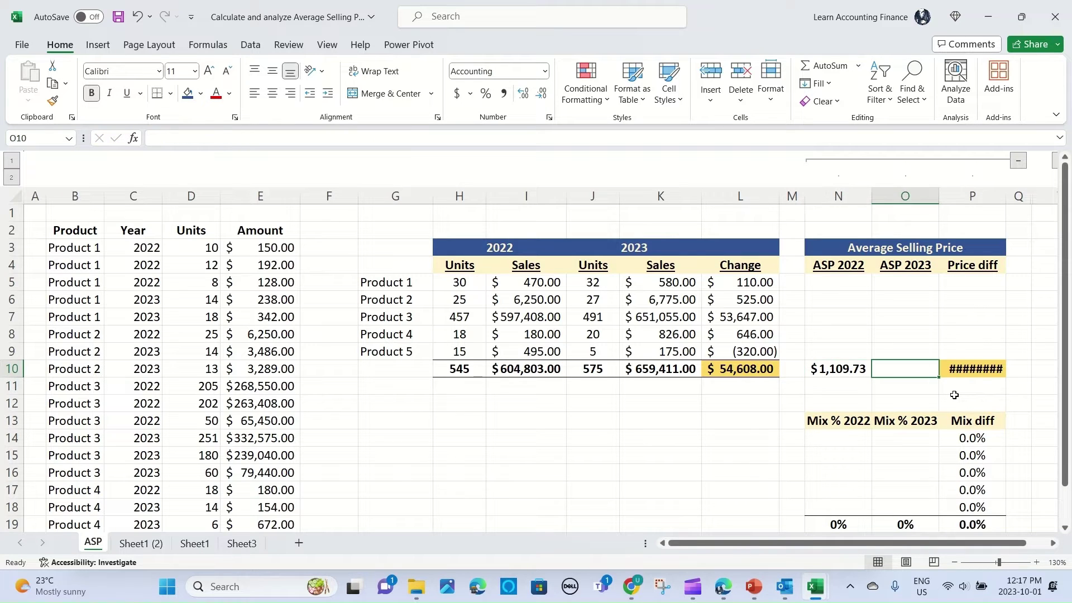
pyautogui.write('+')
pyautogui.press('Left')
pyautogui.press('Left')
pyautogui.press('Left')
pyautogui.press('Left')
pyautogui.write('/')
pyautogui.press('Left')
pyautogui.press('Left')
pyautogui.press('Left')
pyautogui.press('Left')
pyautogui.press('Left')
pyautogui.press('Return')
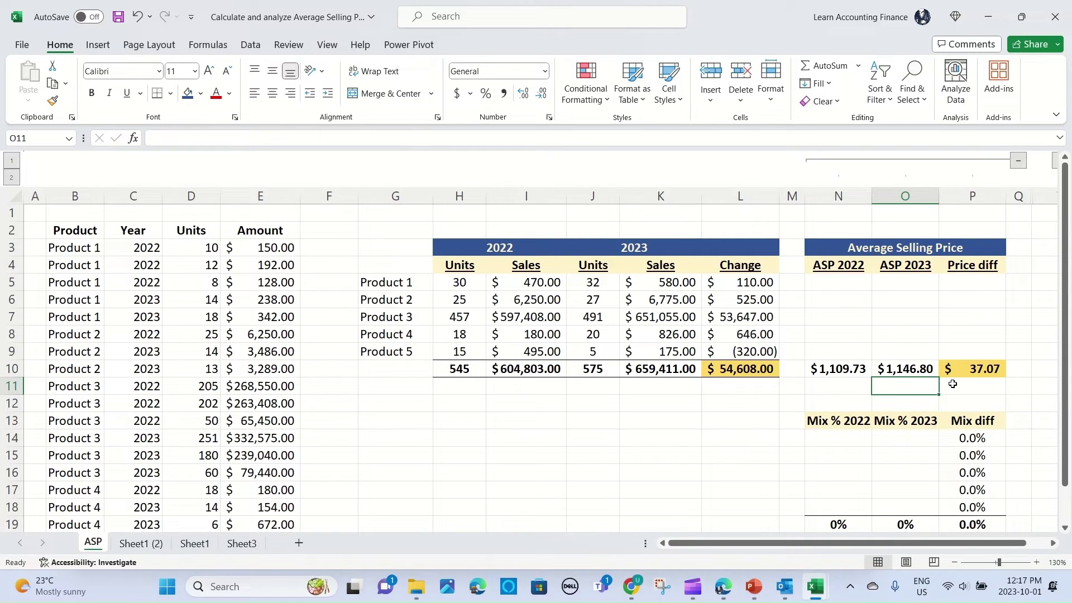
# Check the total price difference and both ASP total formulas
pyautogui.click(991, 375)
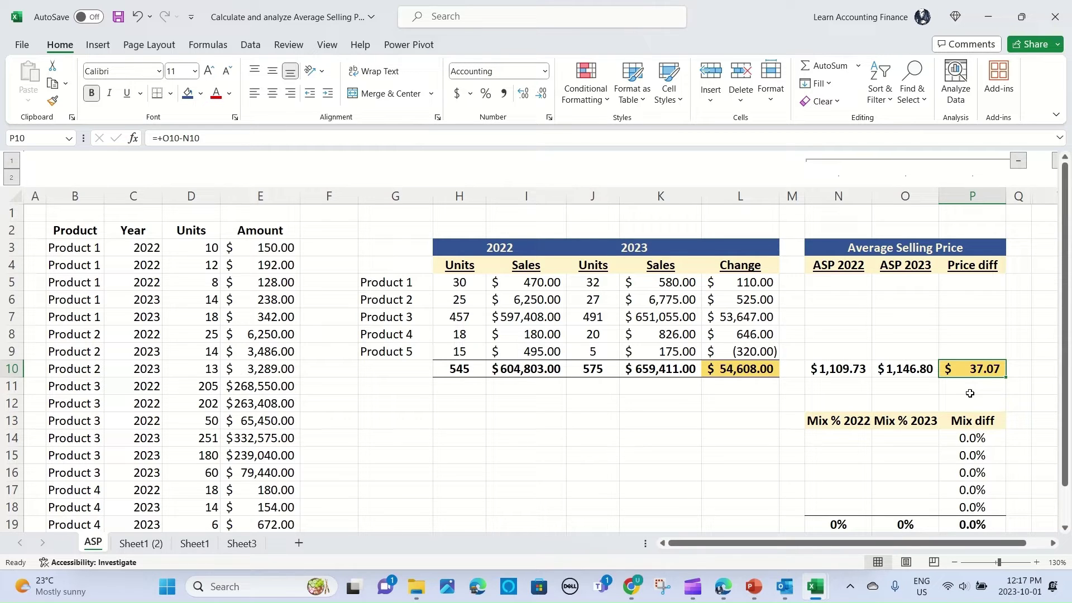
pyautogui.click(856, 371)
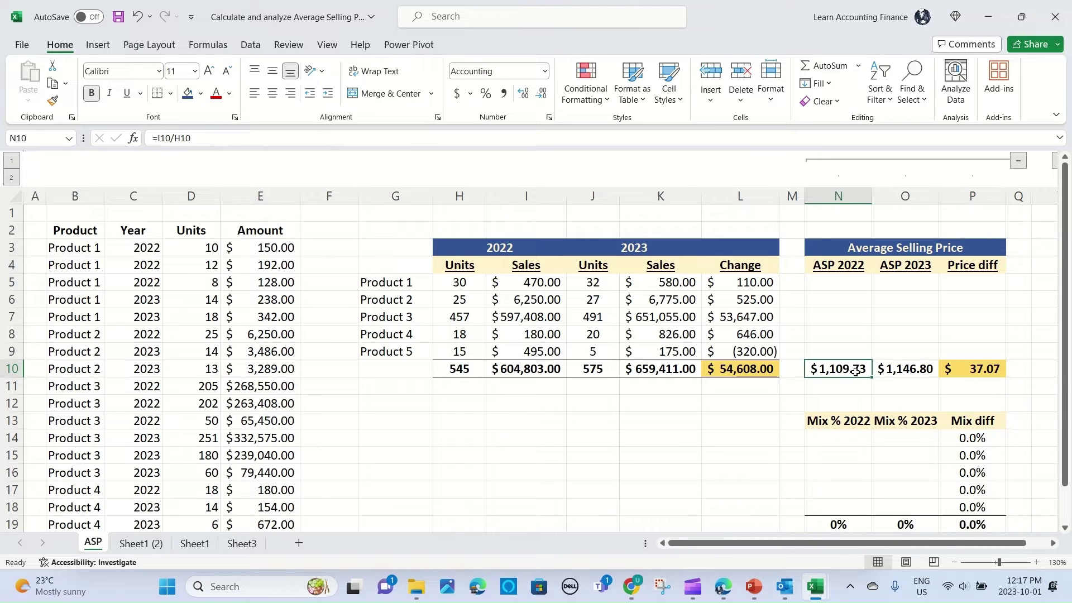
pyautogui.click(896, 371)
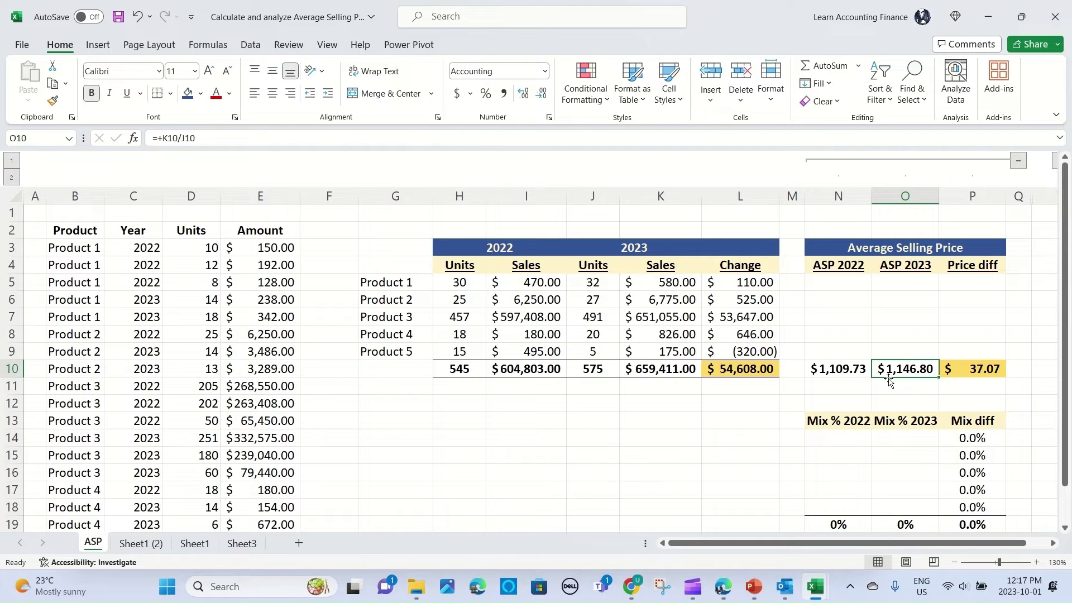
pyautogui.moveTo(593, 282); pyautogui.dragTo(593, 351)
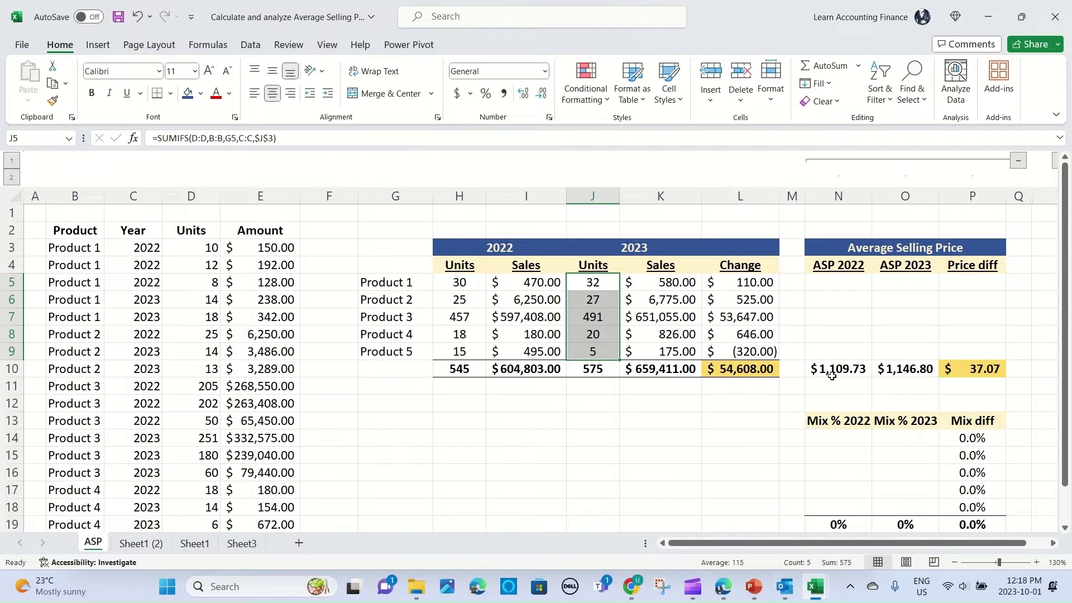
# Copy the ASP and price difference formulas to each product, totalling a $37.07 difference
pyautogui.moveTo(832, 370); pyautogui.dragTo(954, 367)
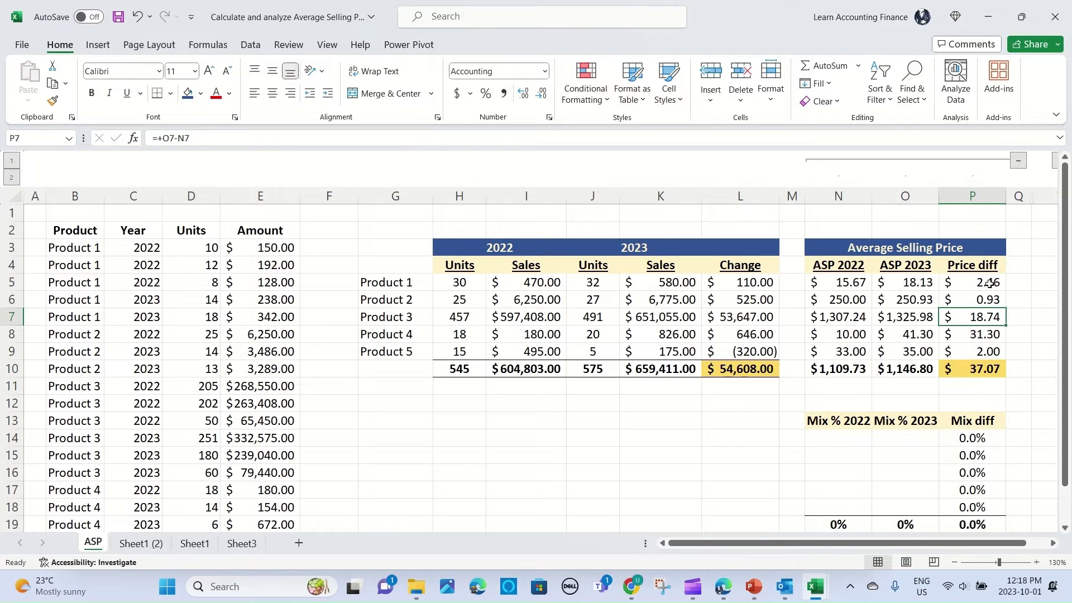
pyautogui.moveTo(990, 283); pyautogui.dragTo(992, 353)
pyautogui.click(986, 285)
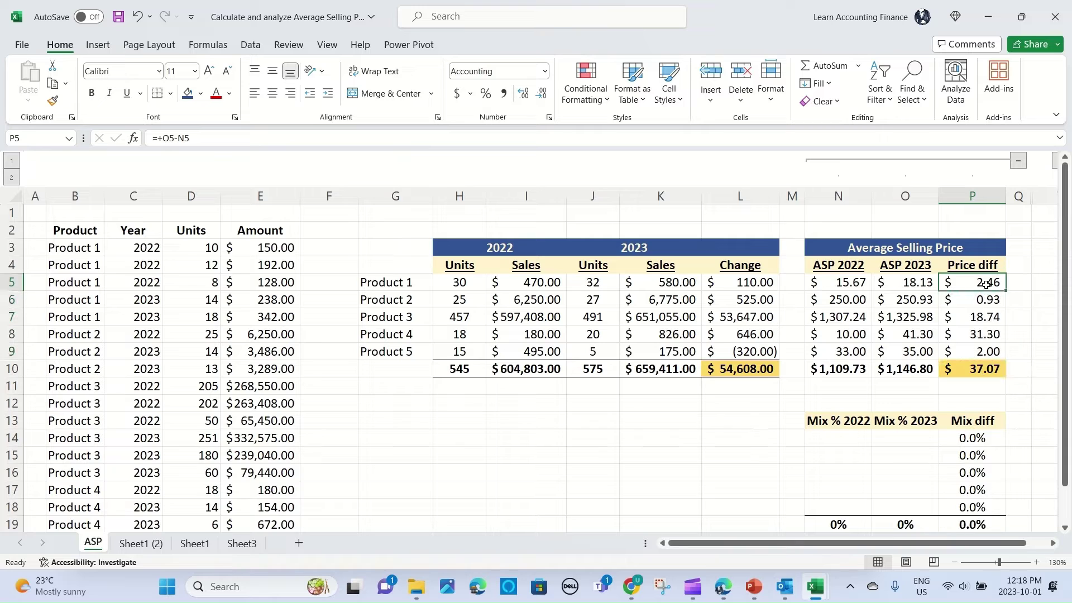
pyautogui.click(987, 299)
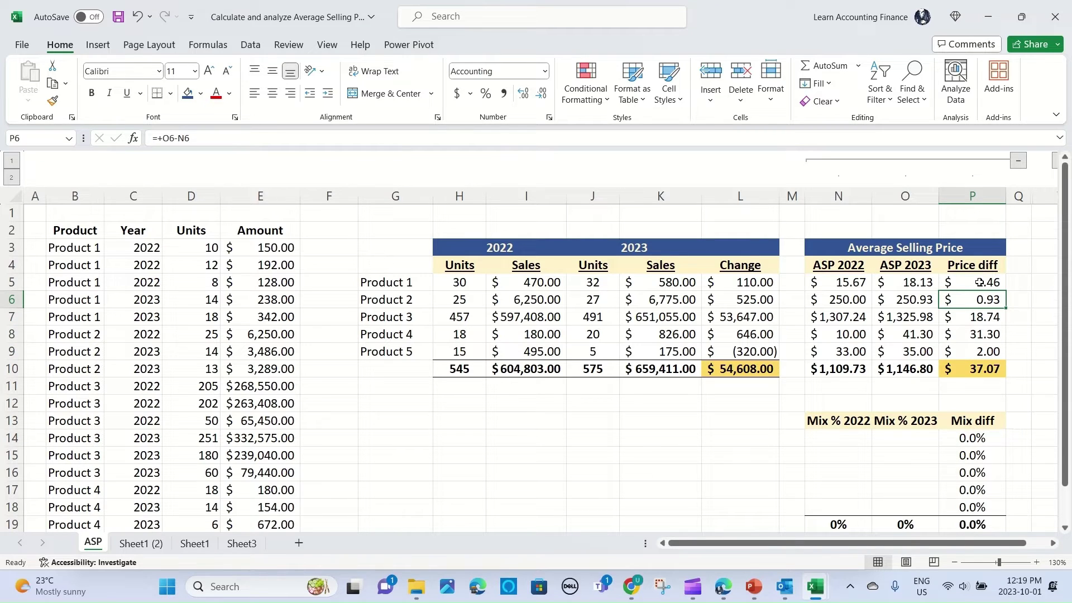
pyautogui.moveTo(979, 283); pyautogui.dragTo(977, 357)
pyautogui.click(958, 370)
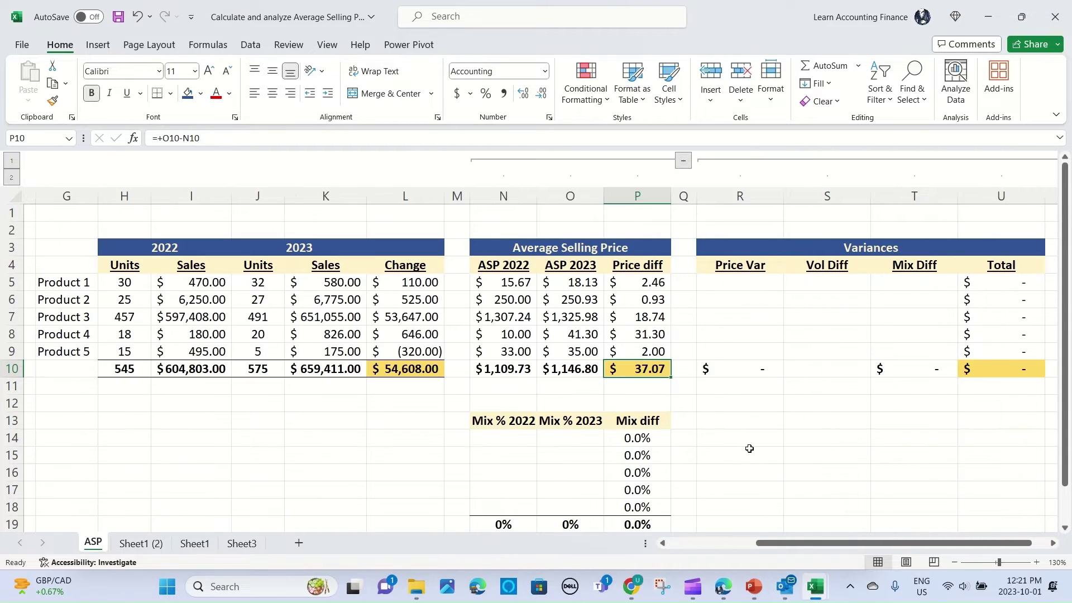
# Enter Product 1's price variance as its price difference times its 2023 units
pyautogui.click(755, 286)
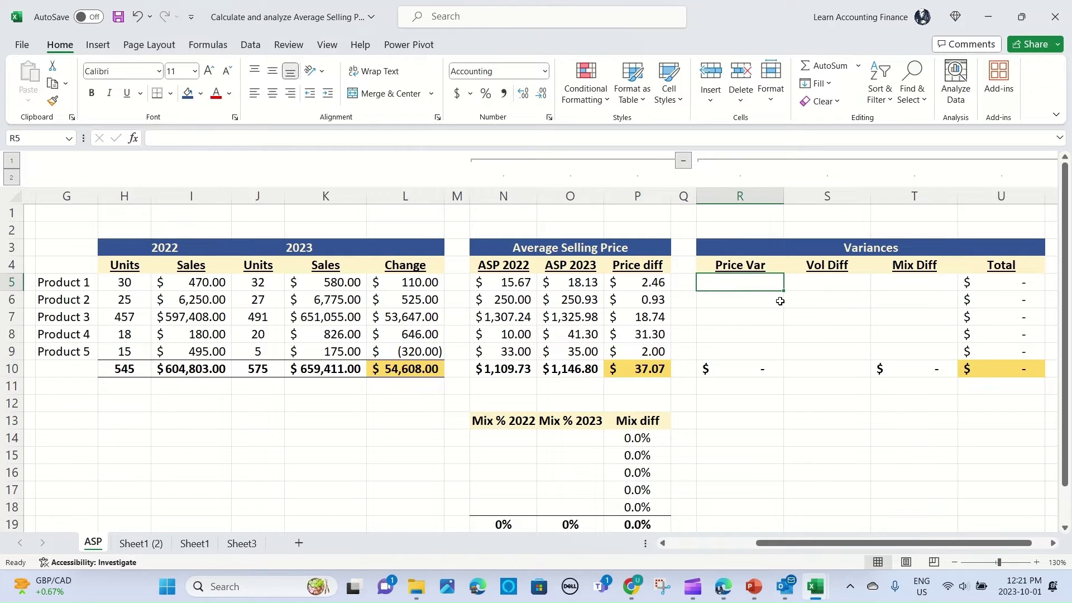
pyautogui.write('=')
pyautogui.press('Left')
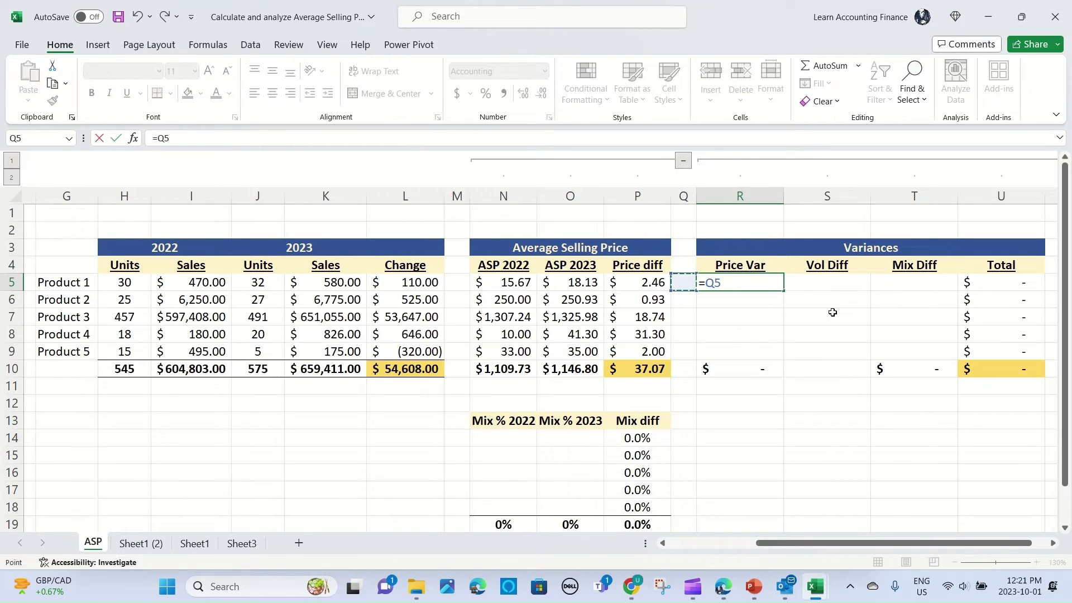
pyautogui.press('Left')
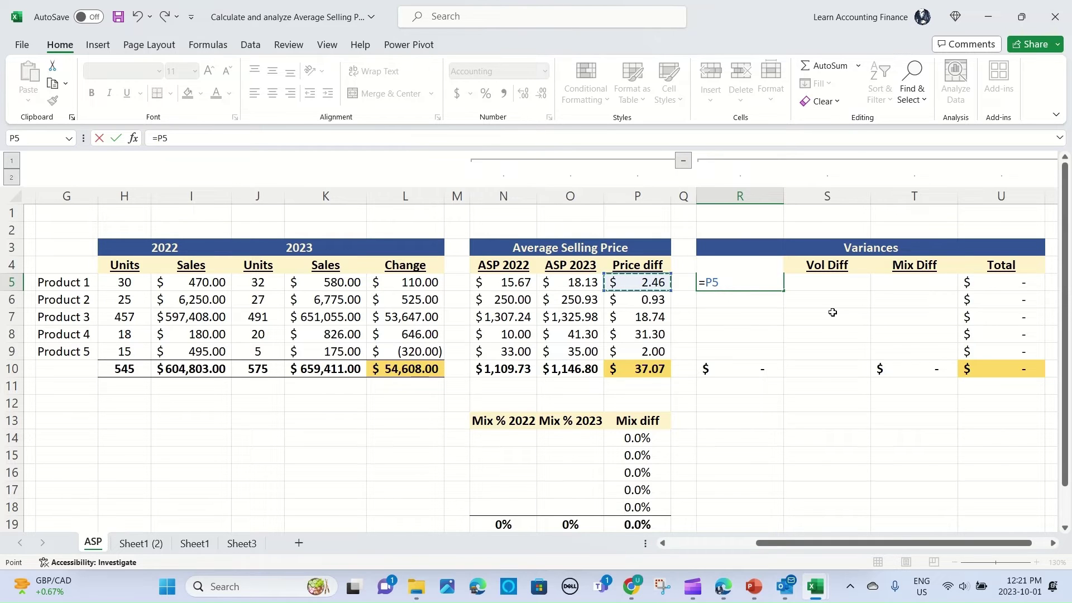
pyautogui.write('*')
pyautogui.click(269, 283)
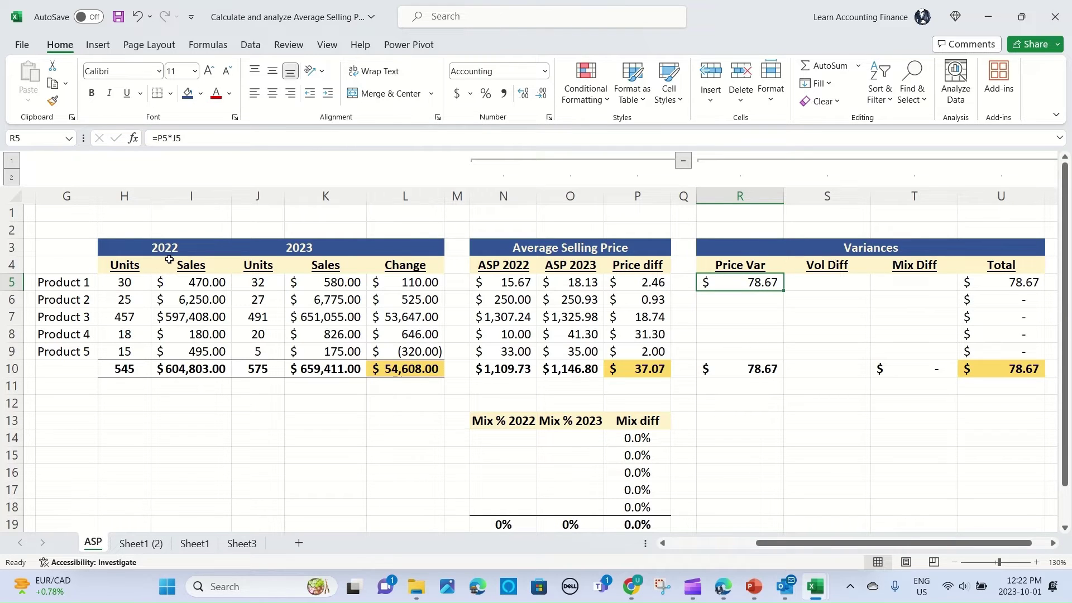
# Copy the price variance to all five products and compare the $9,940.56 total with the sales change
pyautogui.hotkey('ctrl', 'c')
pyautogui.hotkey('shift', 'Down')
pyautogui.hotkey('shift', 'Down')
pyautogui.hotkey('shift', 'Down')
pyautogui.hotkey('shift', 'Down')
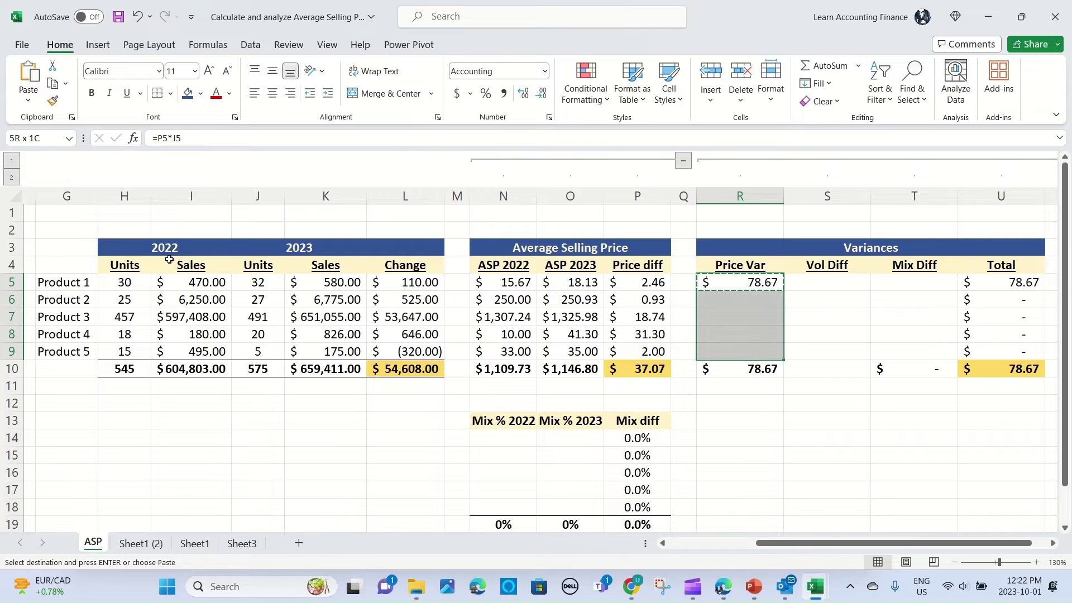
pyautogui.hotkey('ctrl', 'v')
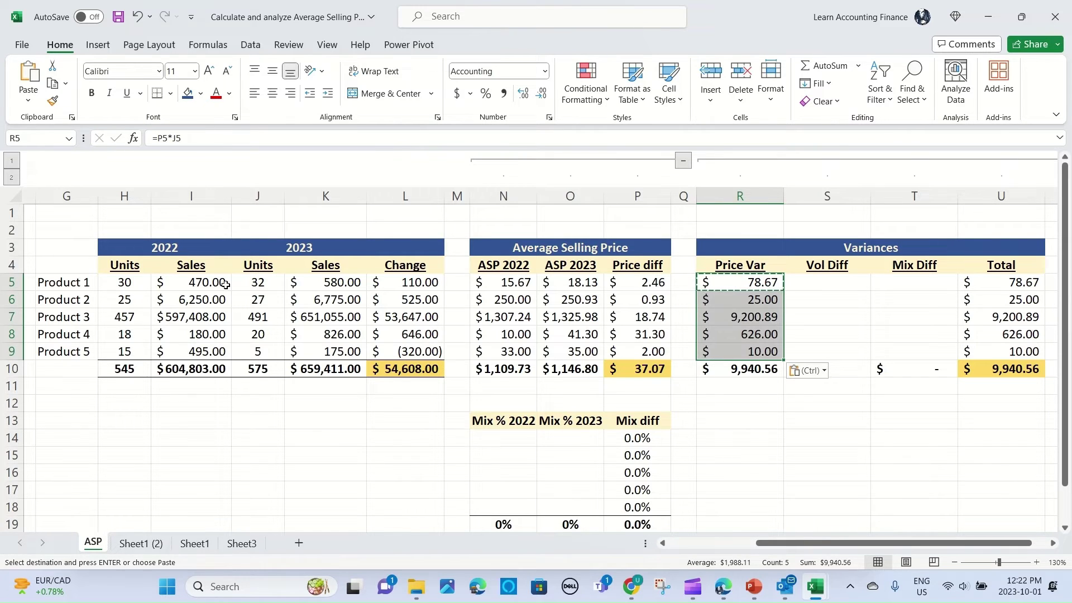
pyautogui.press('Return')
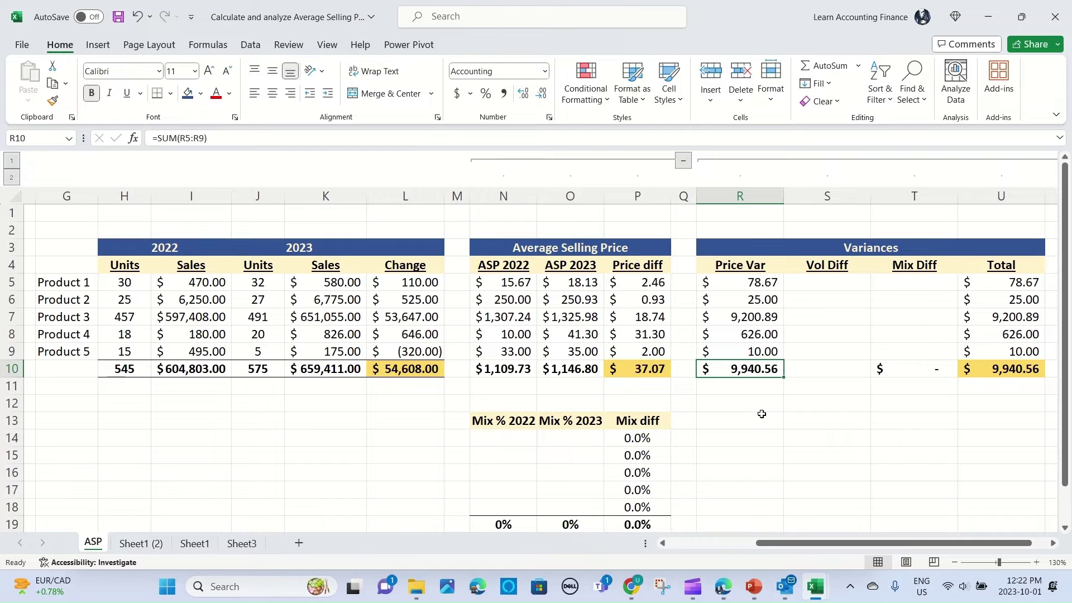
pyautogui.click(1007, 372)
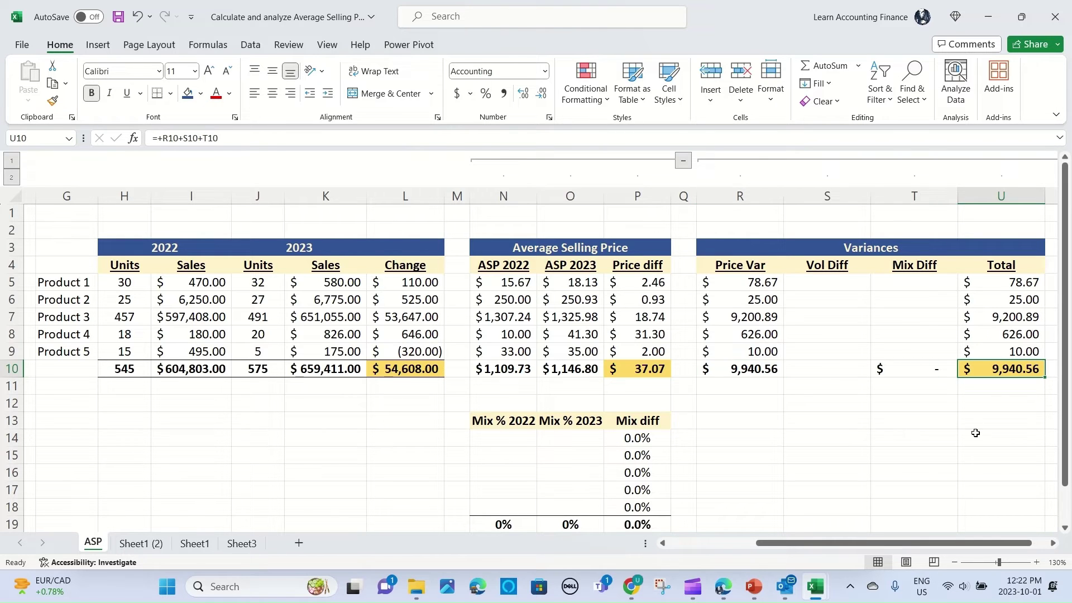
pyautogui.click(396, 375)
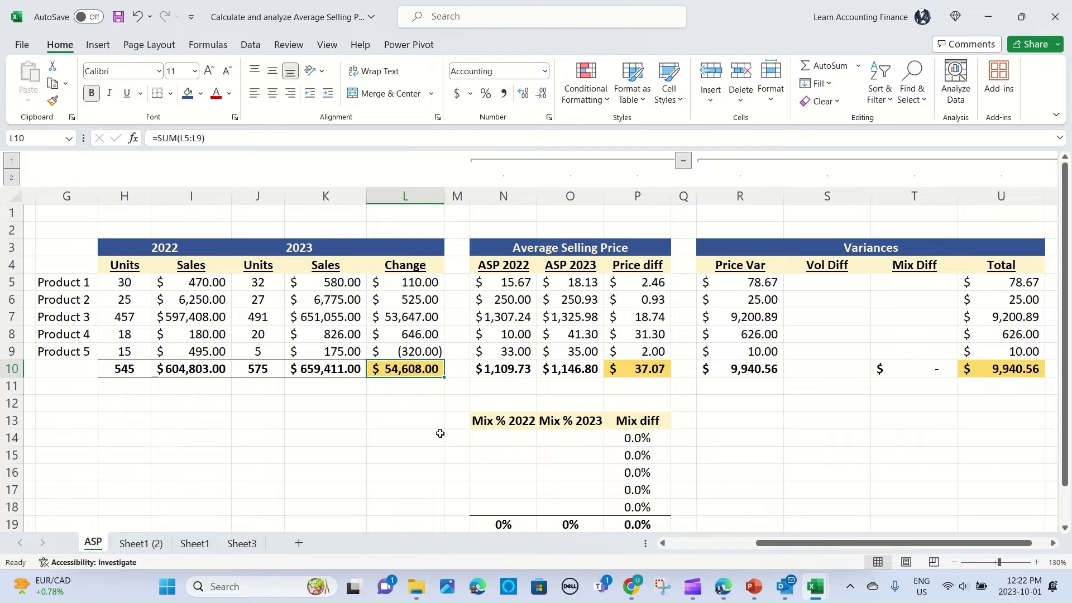
pyautogui.click(824, 370)
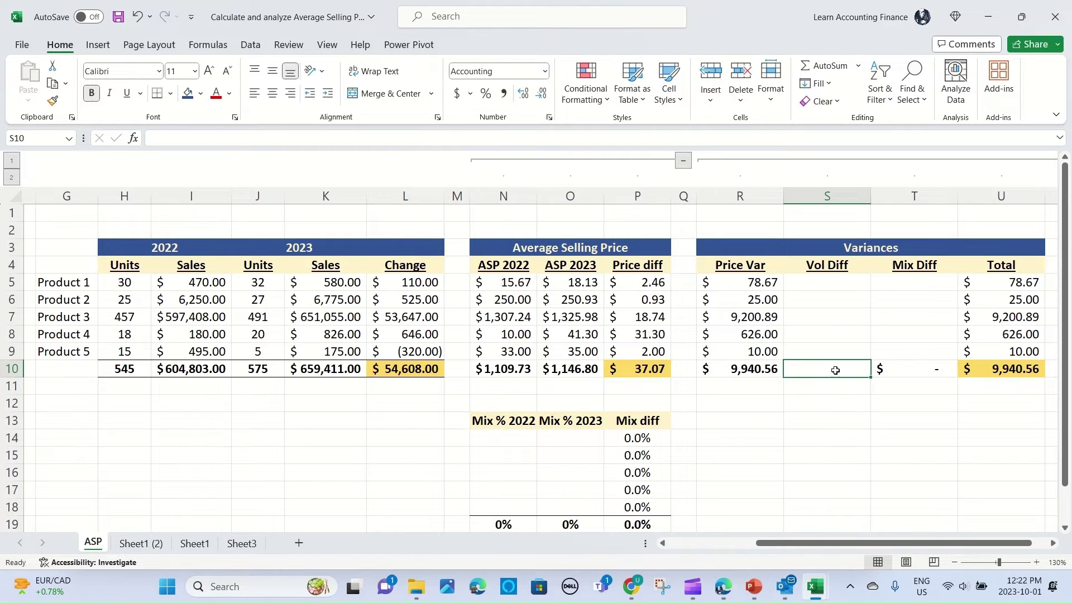
# Highlight the per-product Vol Diff and Mix Diff cells before filling the totals
pyautogui.moveTo(813, 283); pyautogui.dragTo(815, 351)
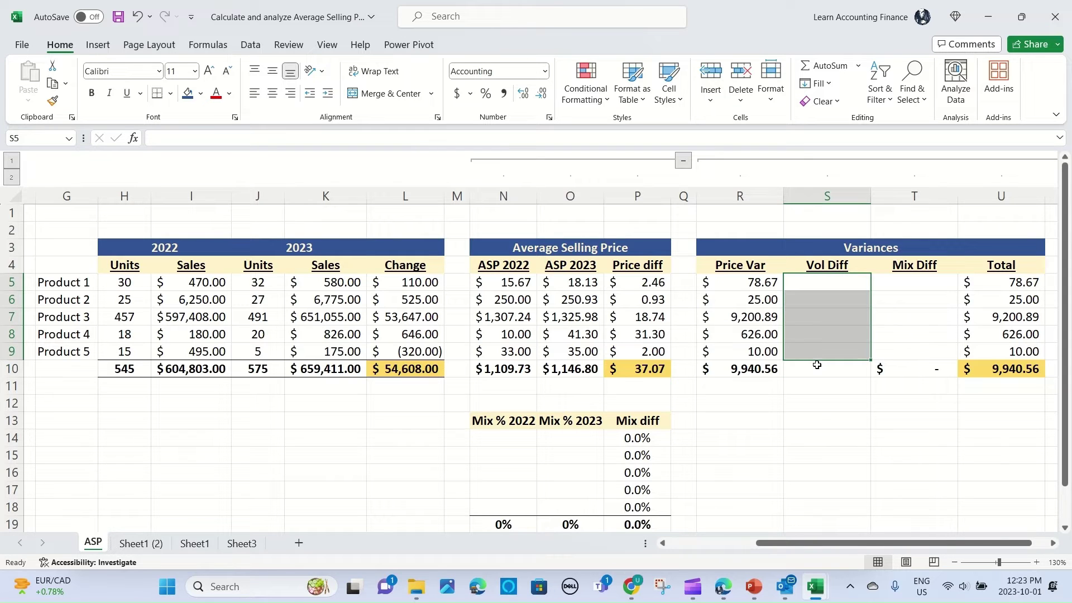
pyautogui.click(817, 368)
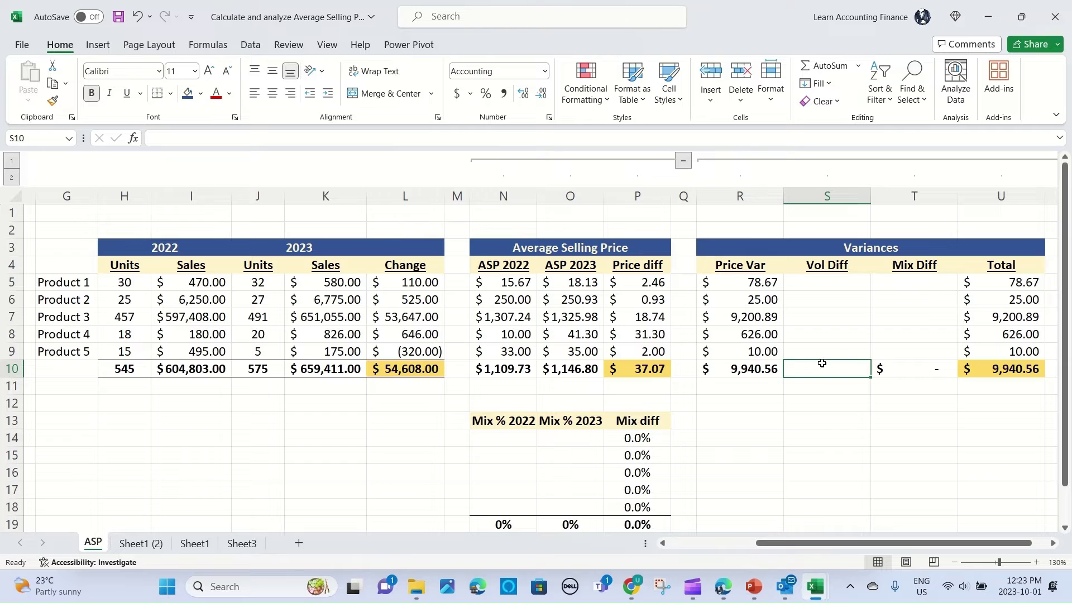
pyautogui.moveTo(904, 283); pyautogui.dragTo(903, 349)
pyautogui.click(856, 368)
# Enter the Vol Diff total as (2023 units minus 2022 units) times 2022 ASP, giving $33,291.91
pyautogui.write('=(')
pyautogui.press('Left')
pyautogui.press('Left')
pyautogui.press('Left')
pyautogui.press('Left')
pyautogui.press('Left')
pyautogui.press('Left')
pyautogui.press('Left')
pyautogui.press('Left')
pyautogui.press('Left')
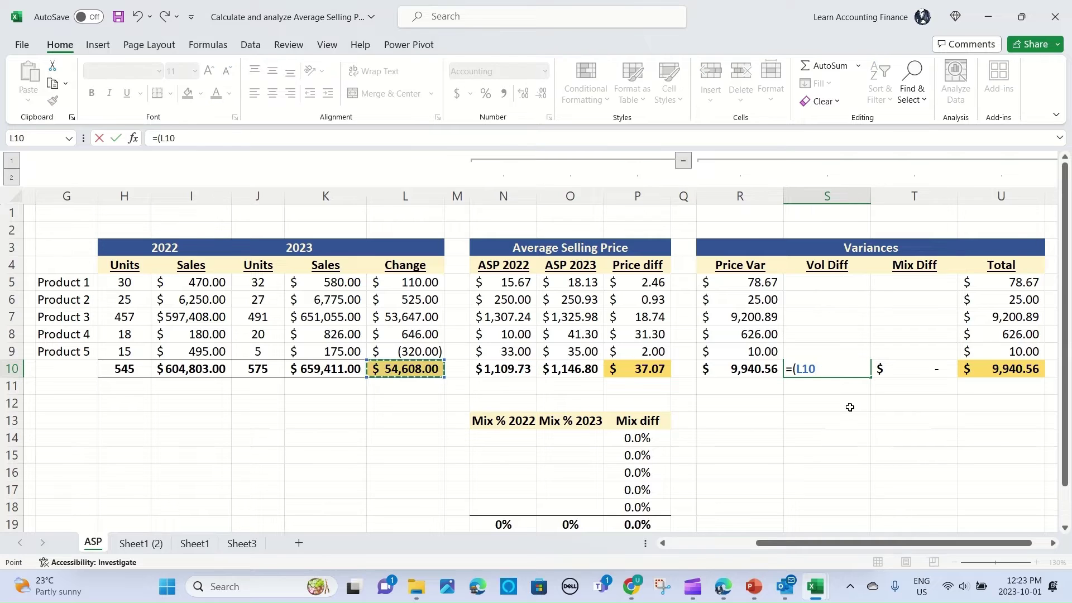
pyautogui.write('-')
pyautogui.press('Left')
pyautogui.press('Left')
pyautogui.press('Left')
pyautogui.press('Left')
pyautogui.press('Left')
pyautogui.press('Left')
pyautogui.press('Left')
pyautogui.press('Left')
pyautogui.press('Left')
pyautogui.press('Left')
pyautogui.press('Left')
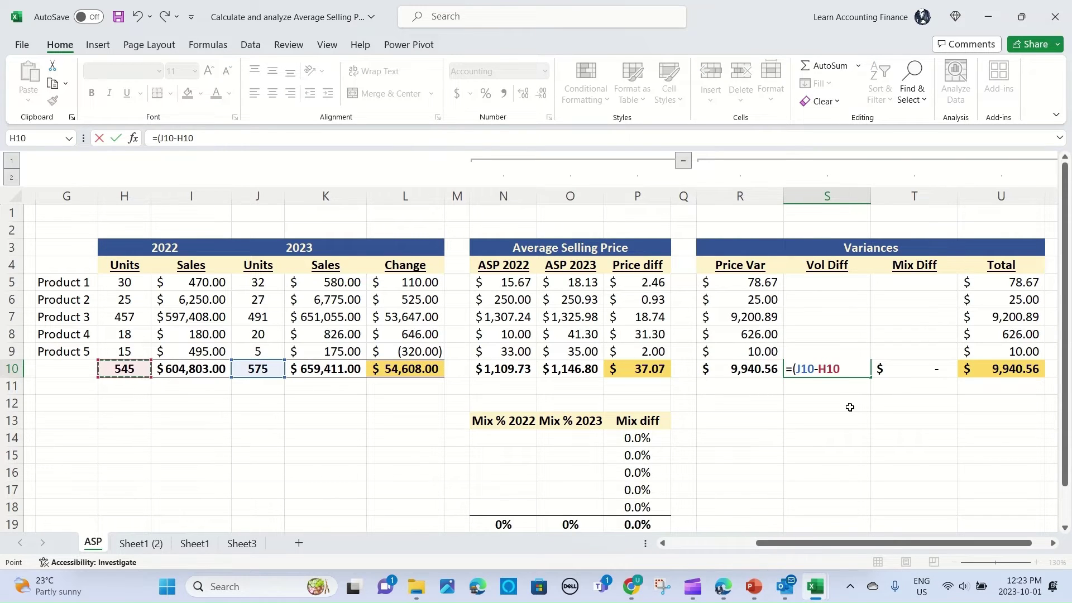
pyautogui.write(')*')
pyautogui.press('Left')
pyautogui.press('Left')
pyautogui.press('Left')
pyautogui.press('Left')
pyautogui.press('Left')
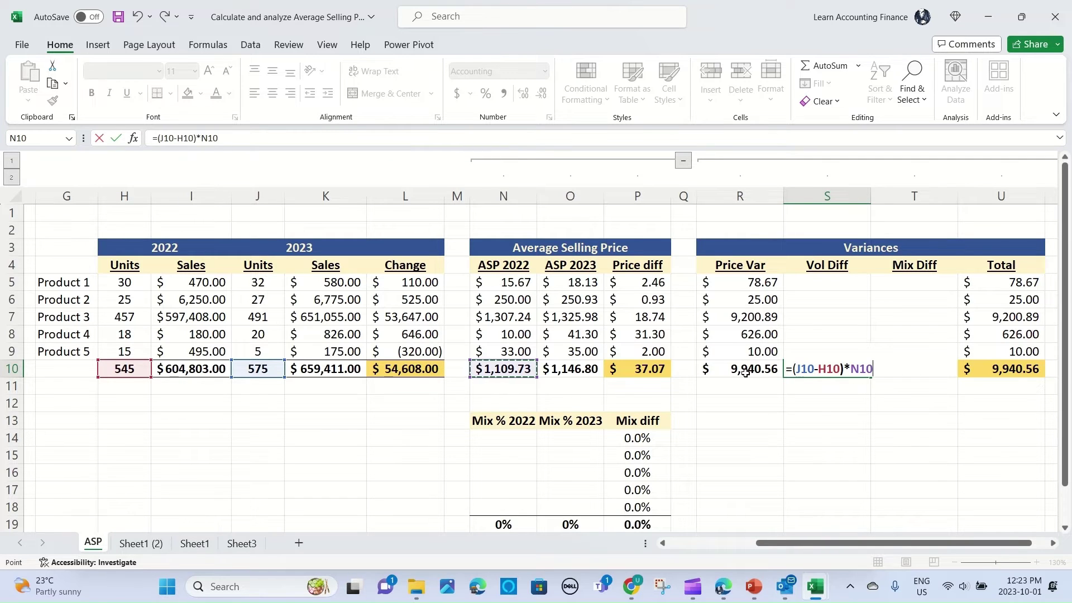
pyautogui.press('Return')
pyautogui.press('Up')
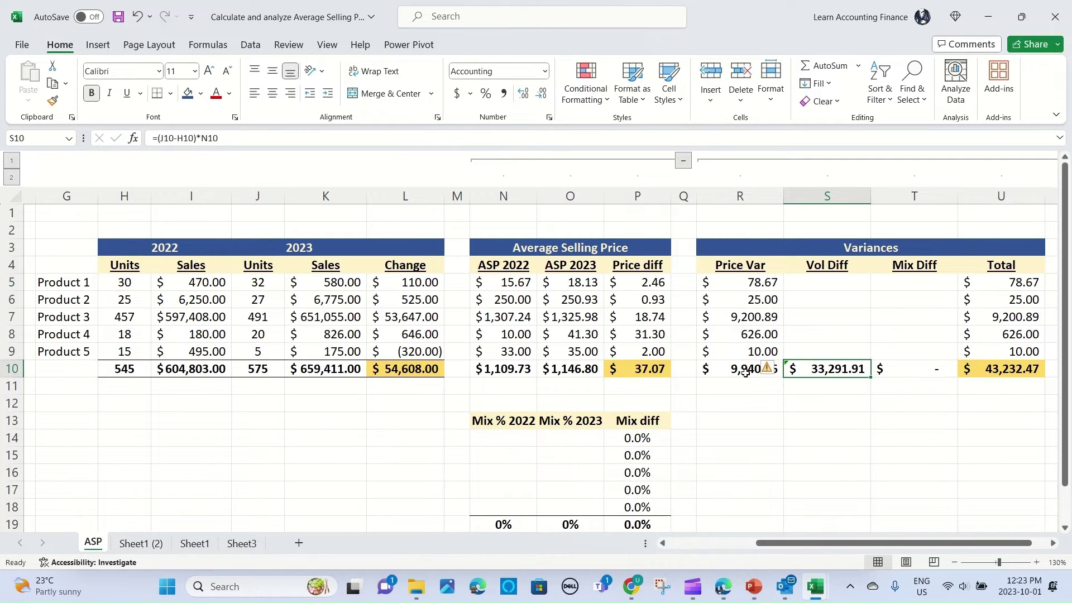
# Compare the volume variance total with the price variance and Mix Diff totals
pyautogui.click(746, 373)
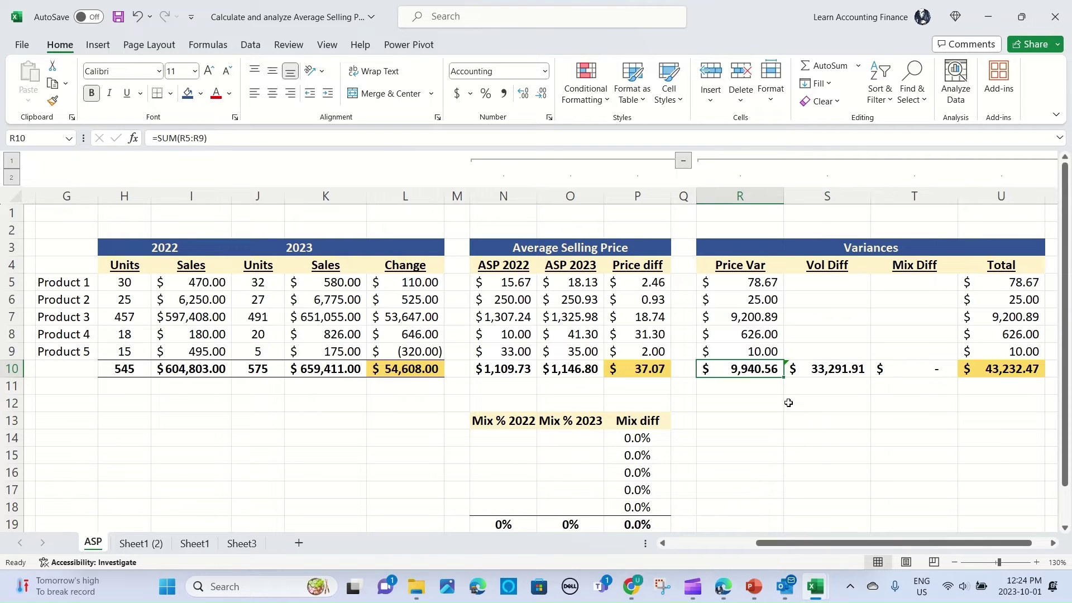
pyautogui.click(837, 374)
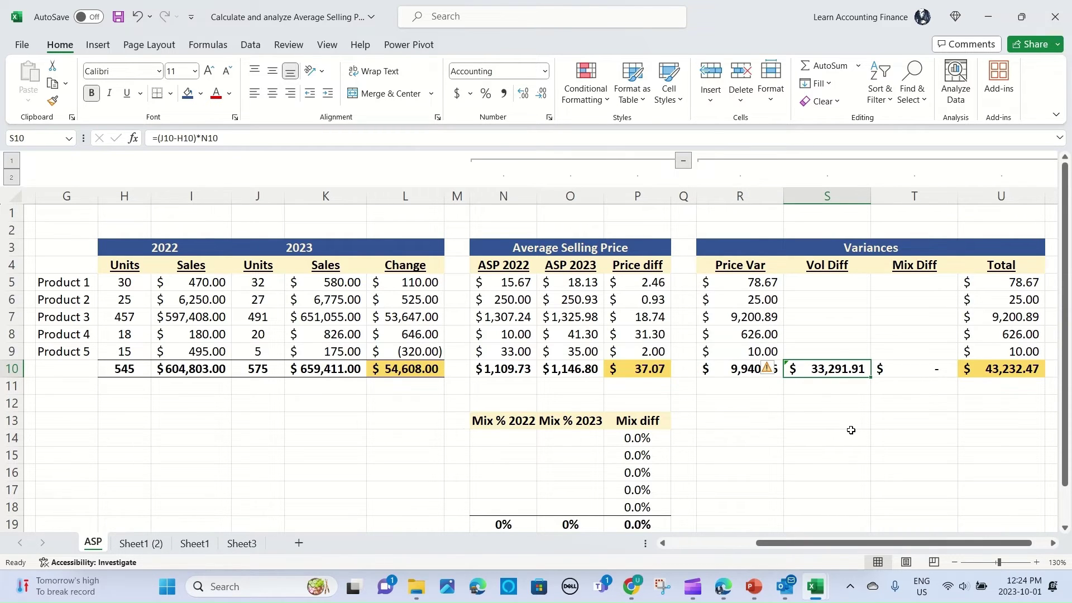
pyautogui.press('Right')
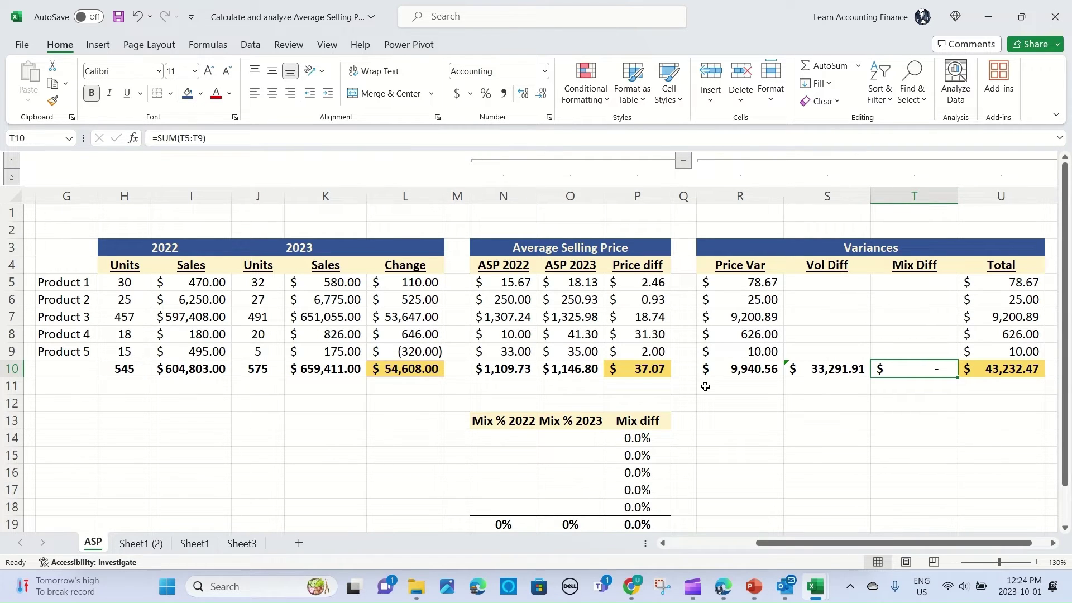
# Enter =H5/$H$10 in N14 for Product 1's 2022 mix share and copy it down to row 18
pyautogui.click(501, 440)
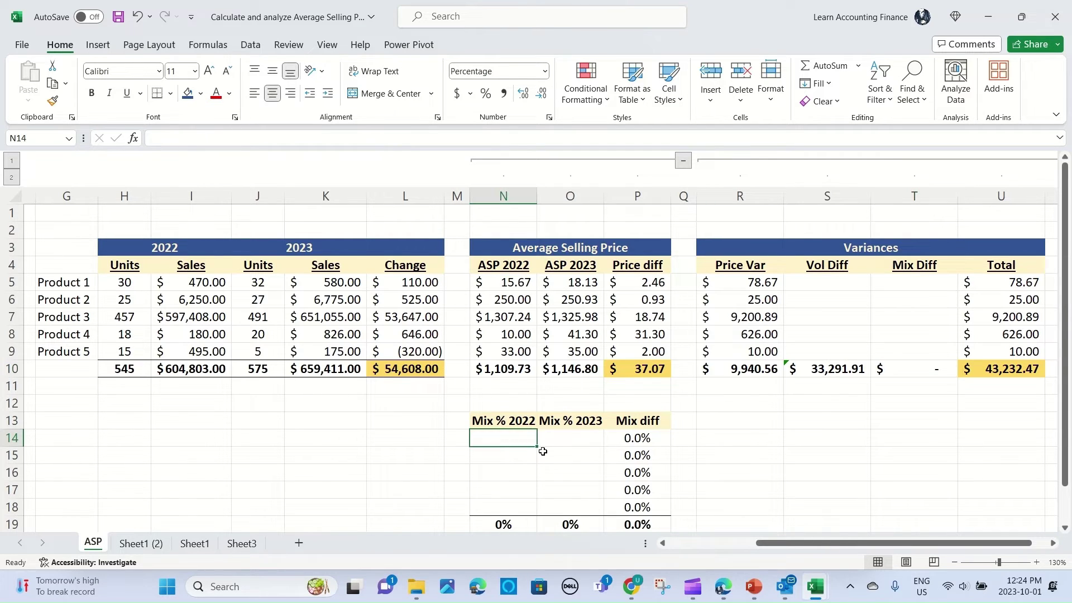
pyautogui.write('=')
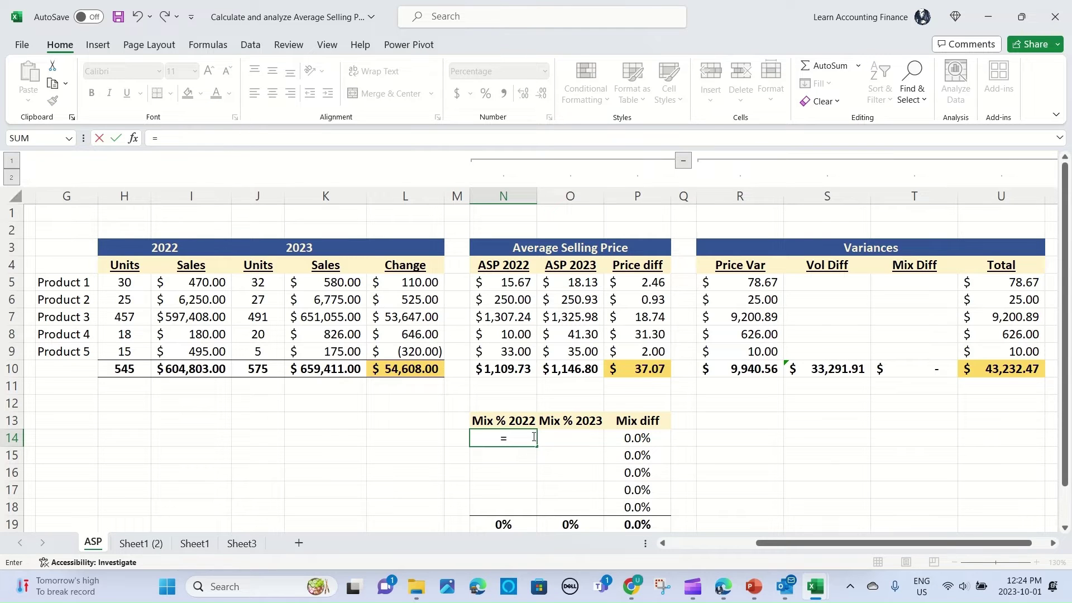
pyautogui.click(134, 283)
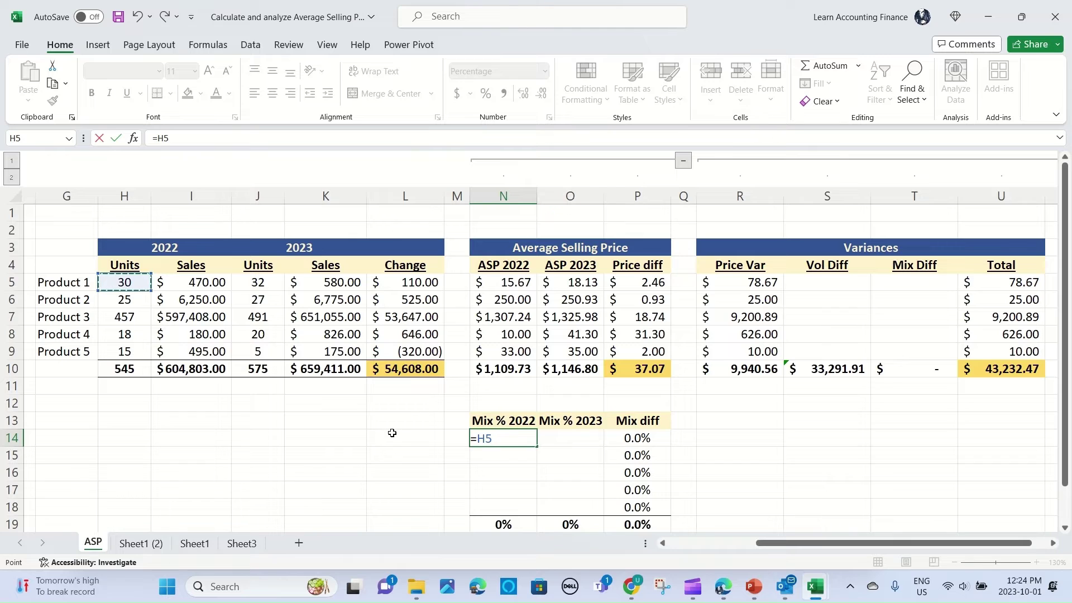
pyautogui.write('/')
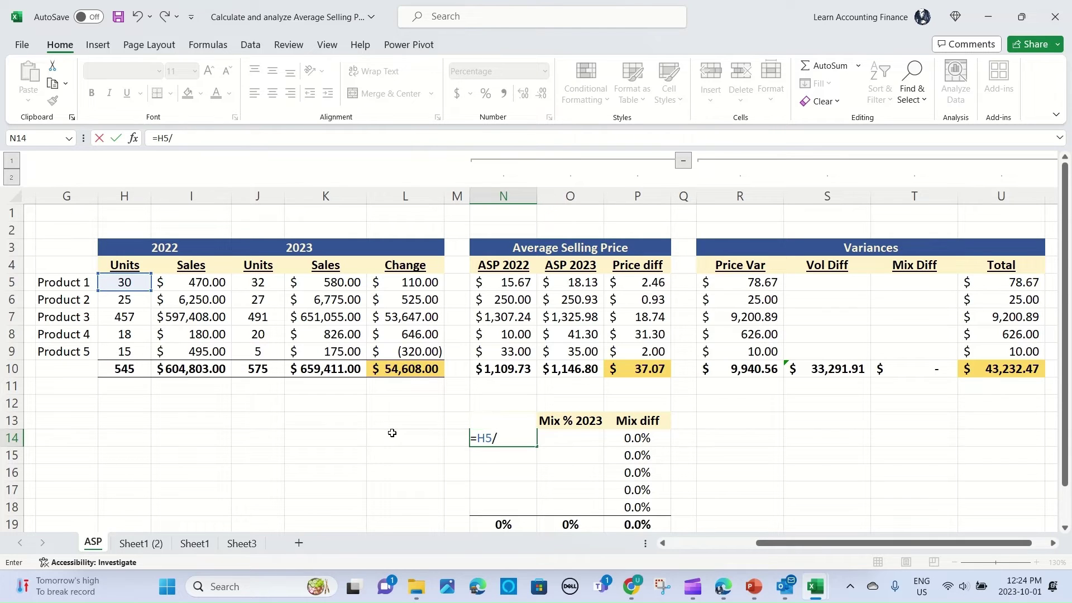
pyautogui.click(139, 373)
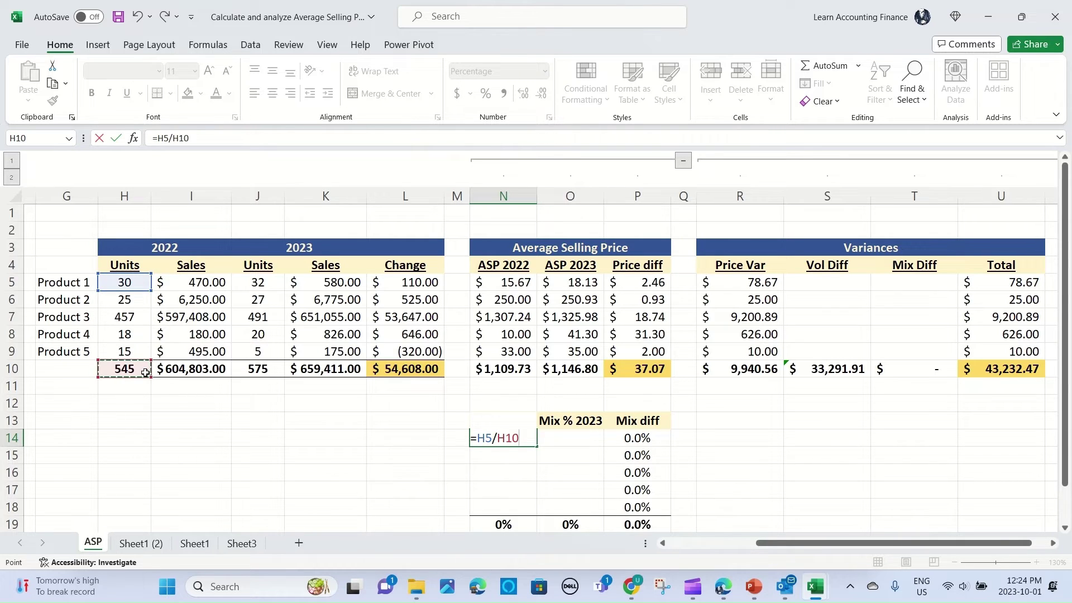
pyautogui.press('F4')
pyautogui.press('Return')
pyautogui.press('Up')
pyautogui.hotkey('ctrl', 'c')
pyautogui.hotkey('shift', 'Down')
pyautogui.hotkey('shift', 'Down')
pyautogui.hotkey('shift', 'Down')
pyautogui.hotkey('shift', 'Down')
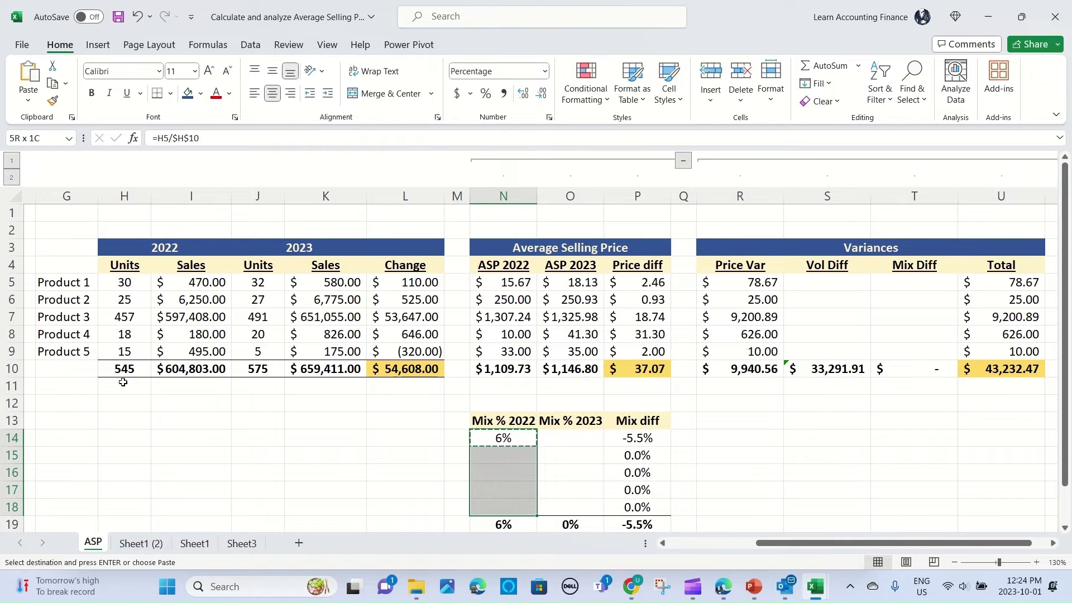
pyautogui.click(28, 101)
pyautogui.click(24, 144)
# Check the 2022 Mix % total formula and confirm the column sums to 100%
pyautogui.scroll(-1, 506, 475)
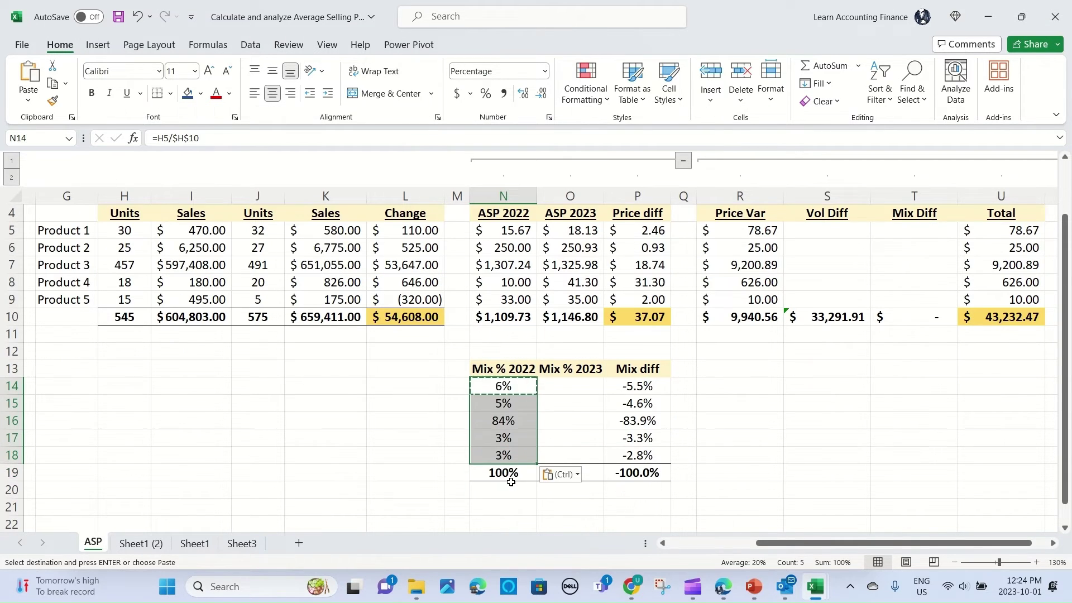
pyautogui.click(507, 474)
pyautogui.press('F2')
pyautogui.press('Escape')
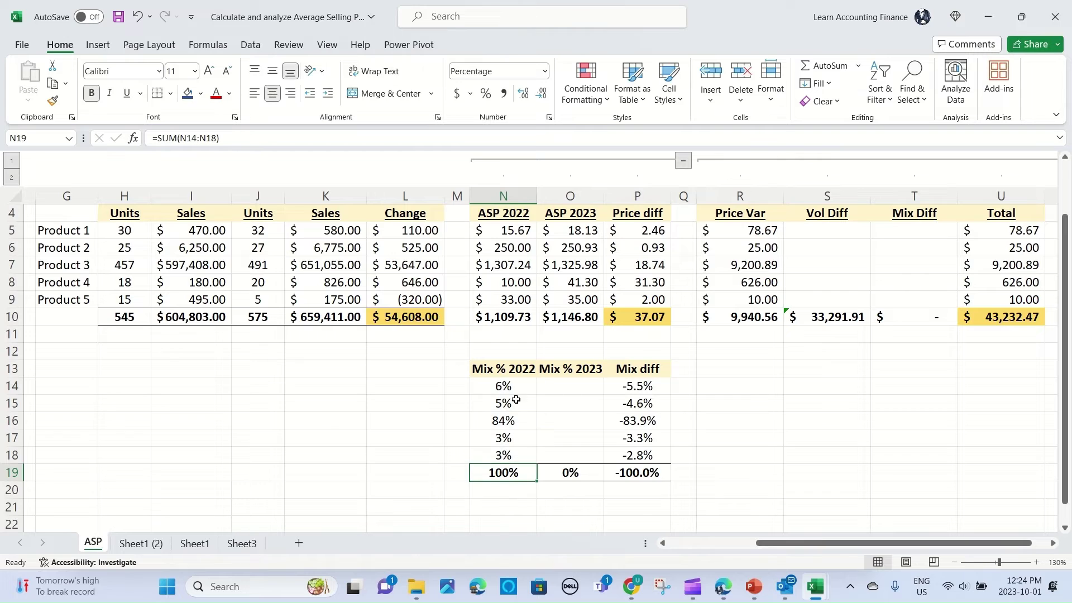
pyautogui.moveTo(516, 393); pyautogui.dragTo(505, 455)
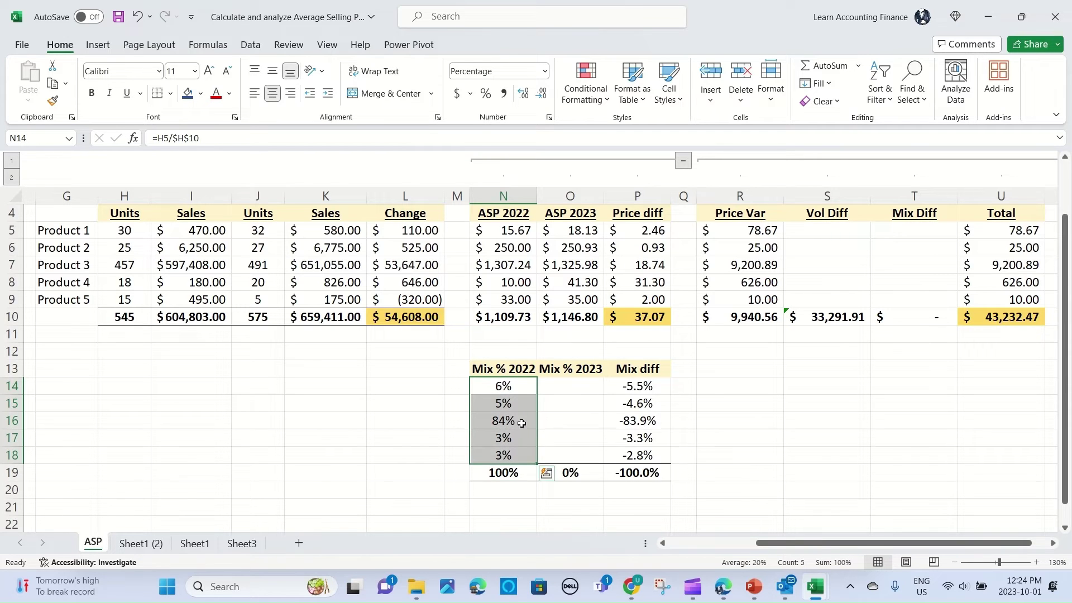
# Enter =J5/$J$10 in O14 for the 2023 mix share and paste it down to row 18
pyautogui.click(584, 389)
pyautogui.write('=')
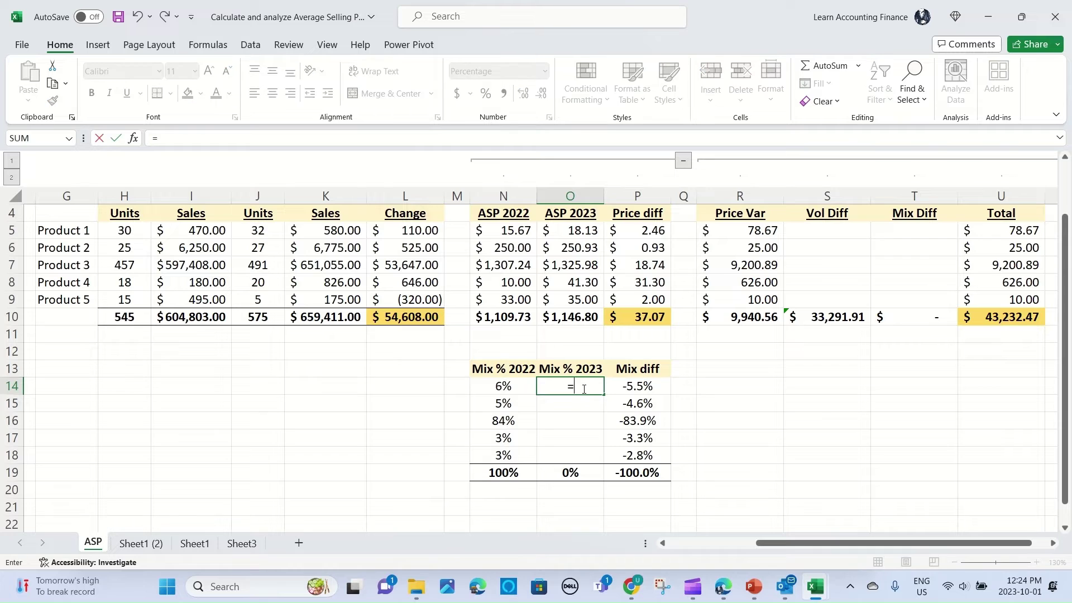
pyautogui.click(272, 224)
pyautogui.write('/')
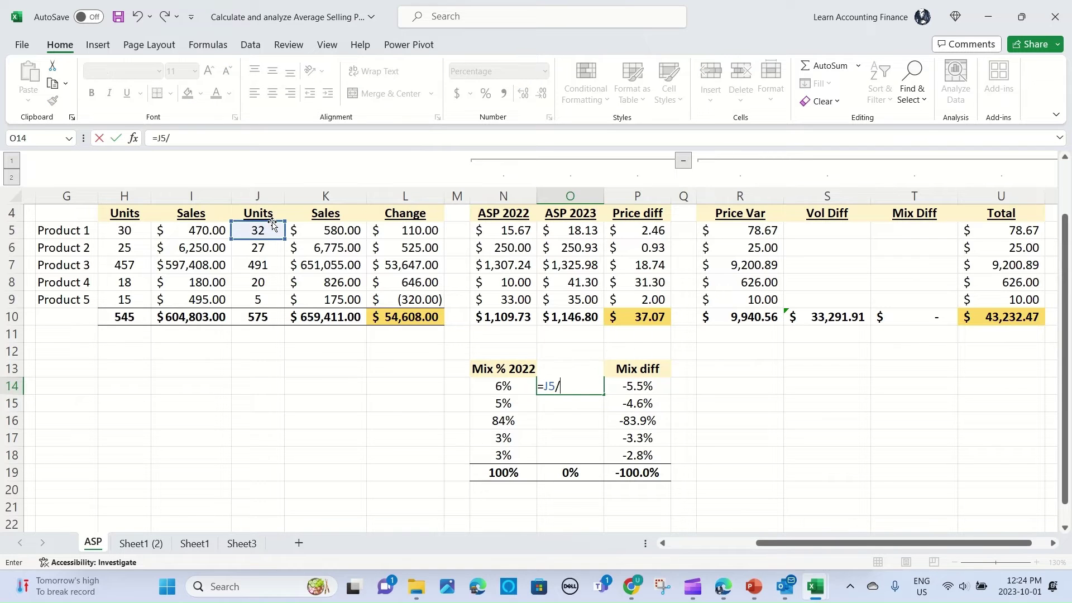
pyautogui.click(259, 314)
pyautogui.press('F4')
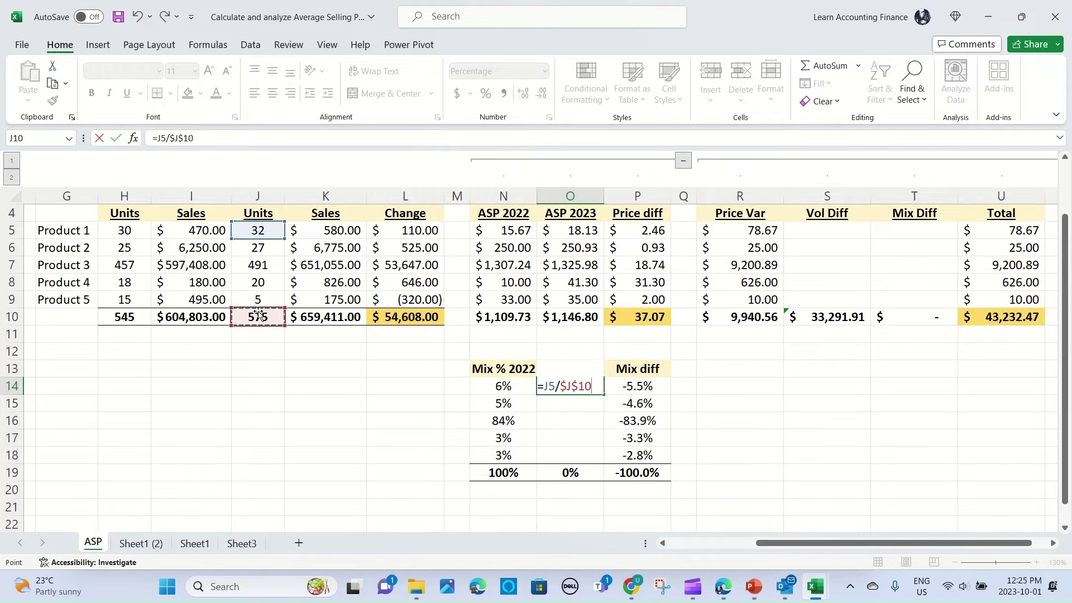
pyautogui.press('Return')
pyautogui.press('Up')
pyautogui.hotkey('ctrl', 'c')
pyautogui.hotkey('shift', 'Down')
pyautogui.hotkey('shift', 'Down')
pyautogui.hotkey('shift', 'Down')
pyautogui.hotkey('shift', 'Down')
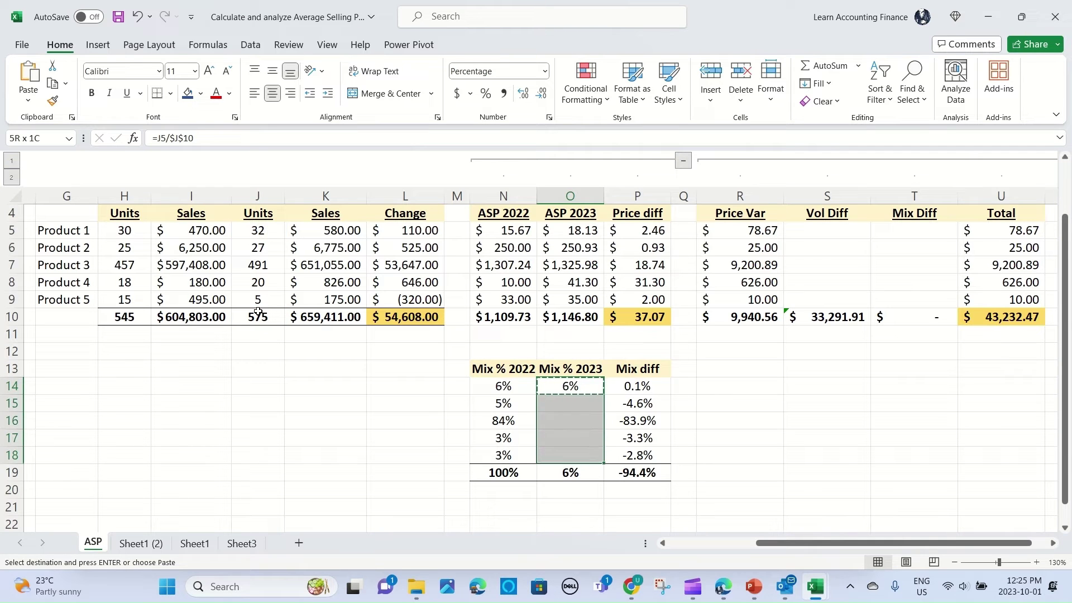
pyautogui.hotkey('alt', 'h')
pyautogui.press('v')
pyautogui.press('p')
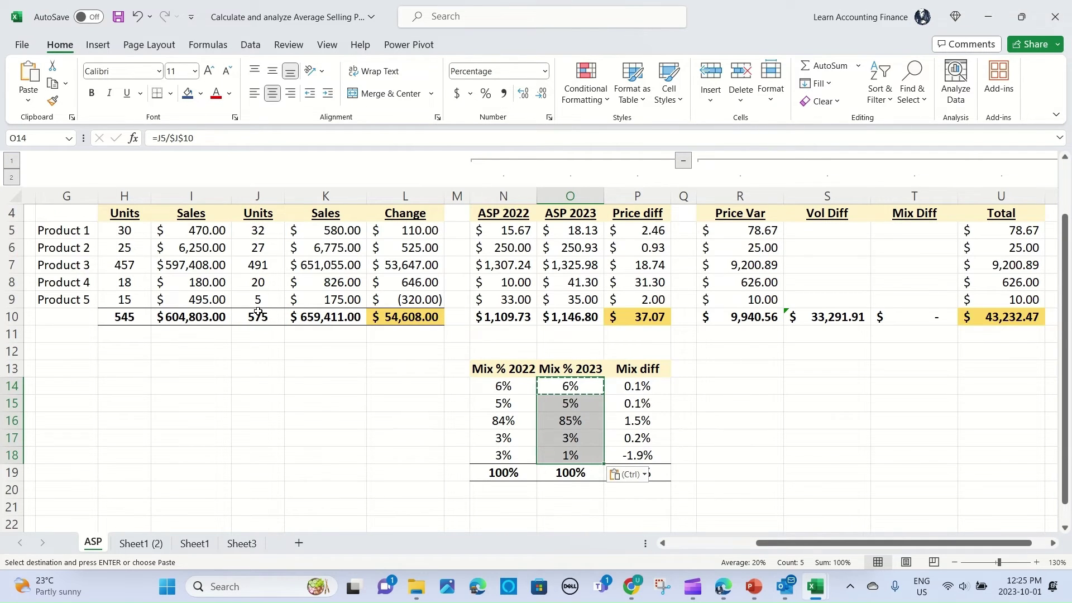
pyautogui.press('Escape')
pyautogui.click(698, 400)
# Review each product's Mix diff formula and confirm the Mix diff total is 0.0%
pyautogui.moveTo(649, 385); pyautogui.dragTo(648, 457)
pyautogui.click(646, 473)
pyautogui.press('F2')
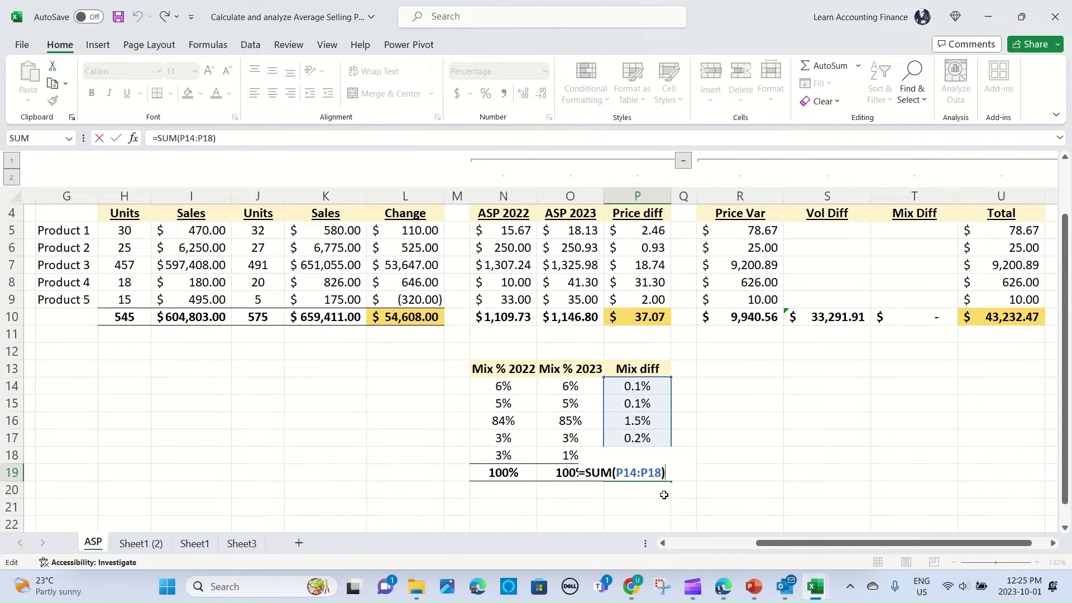
pyautogui.press('Escape')
pyautogui.moveTo(640, 387); pyautogui.dragTo(640, 456)
pyautogui.click(623, 385)
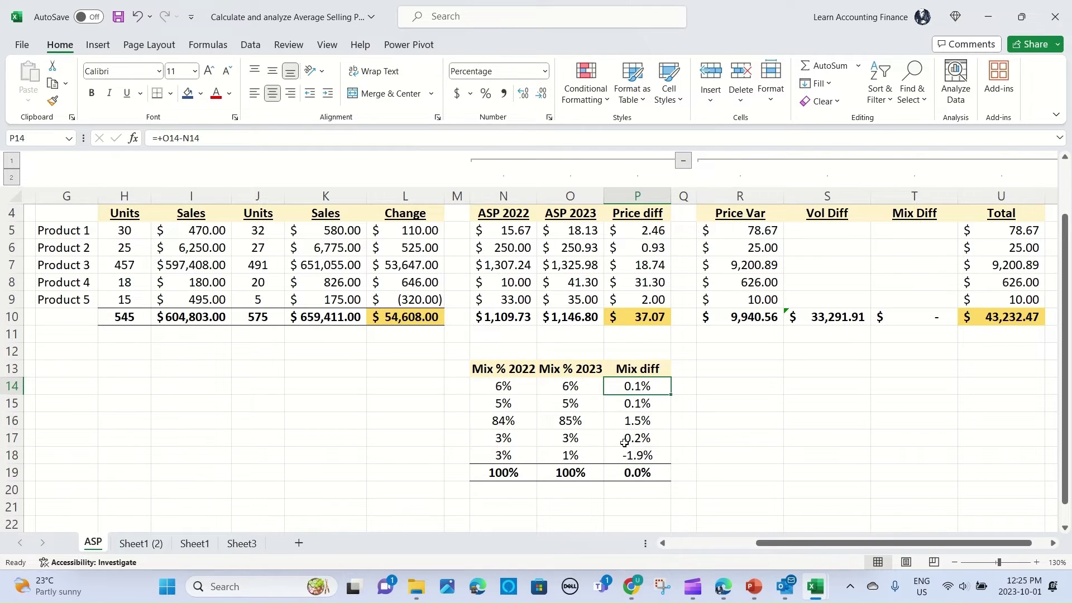
pyautogui.click(646, 407)
pyautogui.click(647, 422)
pyautogui.click(646, 436)
pyautogui.click(649, 457)
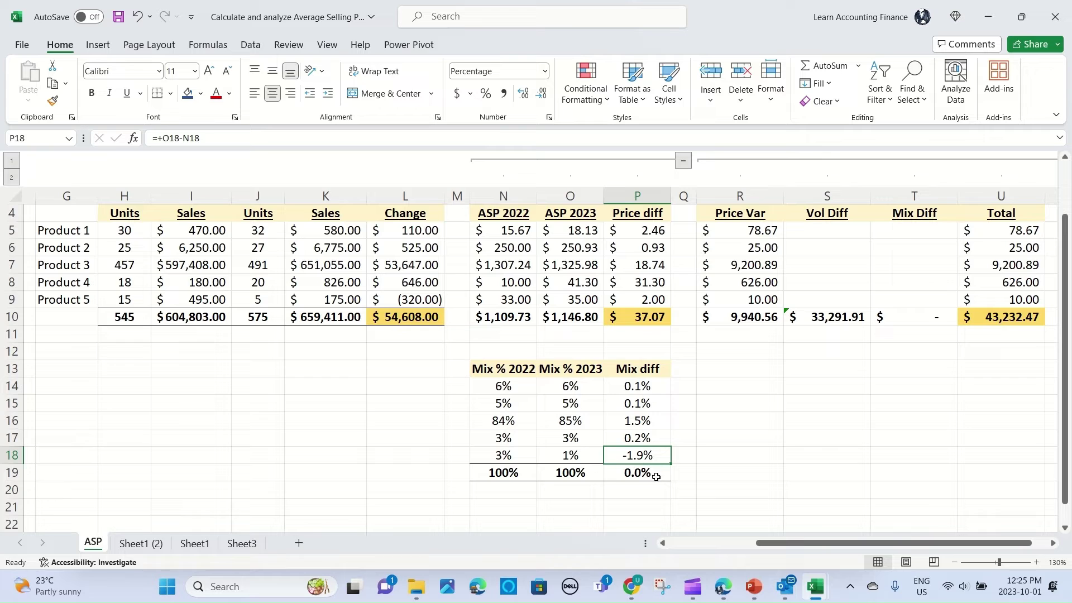
# Cross-check Product 5's units and 2022/2023 mix formulas, then Product 1's Mix diff
pyautogui.click(134, 301)
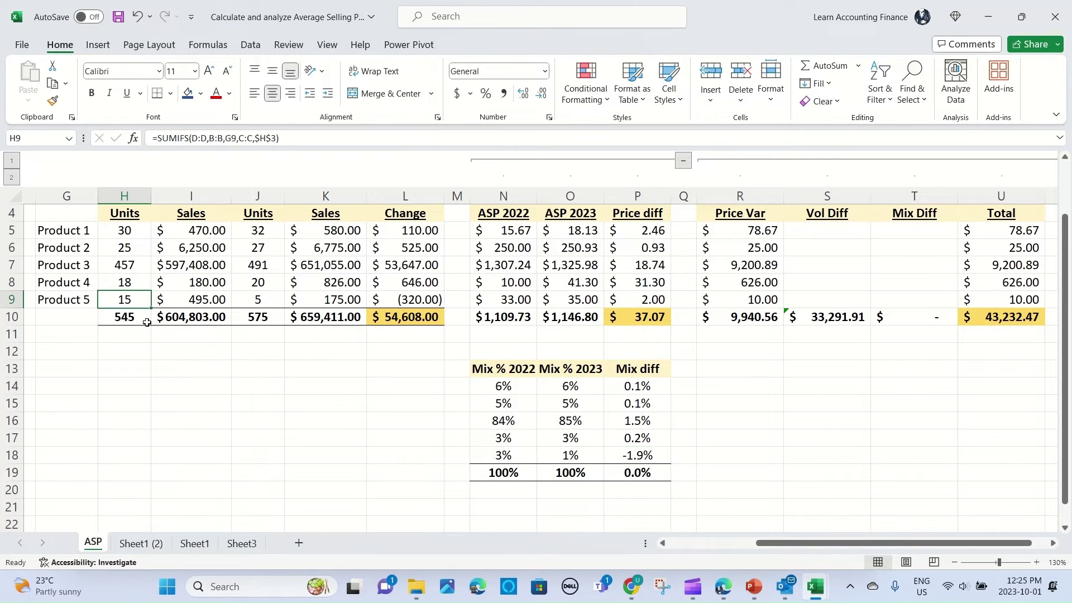
pyautogui.click(272, 306)
pyautogui.click(504, 455)
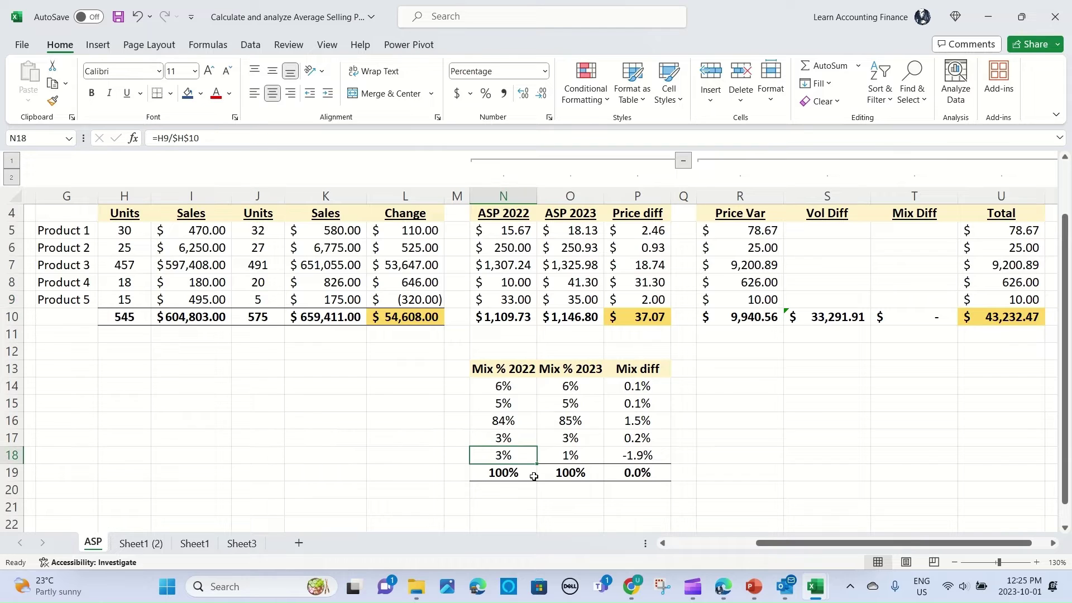
pyautogui.click(567, 455)
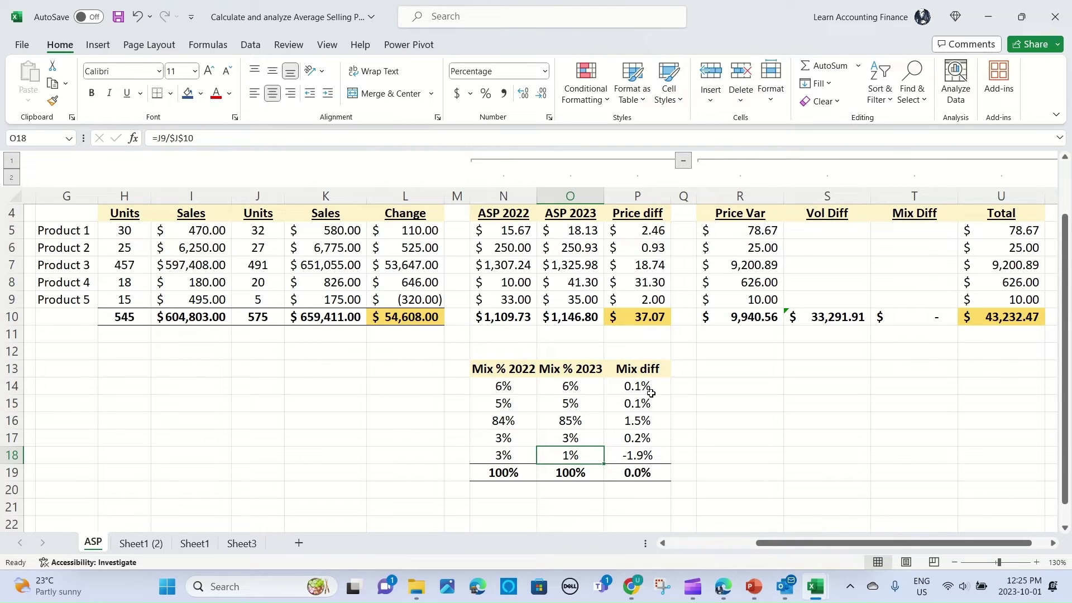
pyautogui.moveTo(646, 388)
pyautogui.mouseDown()
pyautogui.moveTo(644, 463)
pyautogui.moveTo(632, 386)
pyautogui.mouseUp()
pyautogui.click(633, 386)
pyautogui.scroll(1, 735, 405)
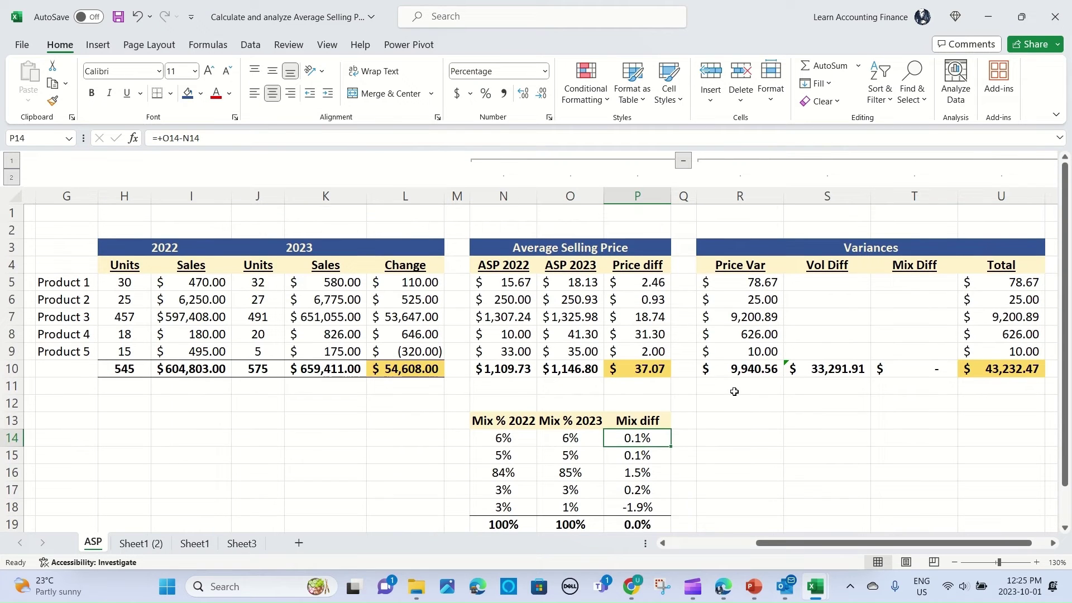
# Enter =(N5-N10)*P14*J10 in T5 so Product 1's mix variance returns $(381.42)
pyautogui.click(906, 283)
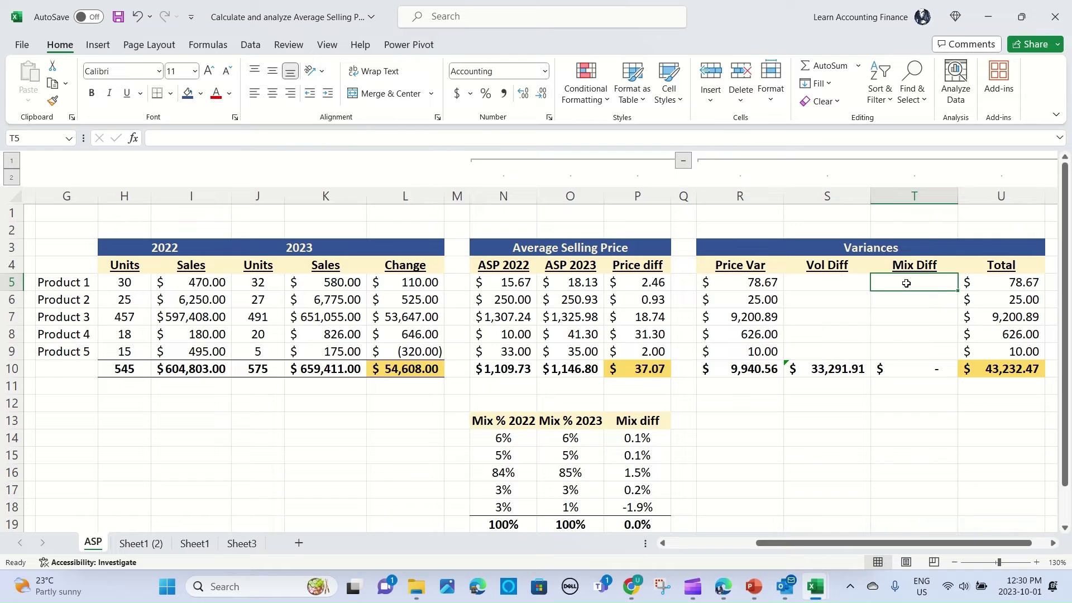
pyautogui.write('=')
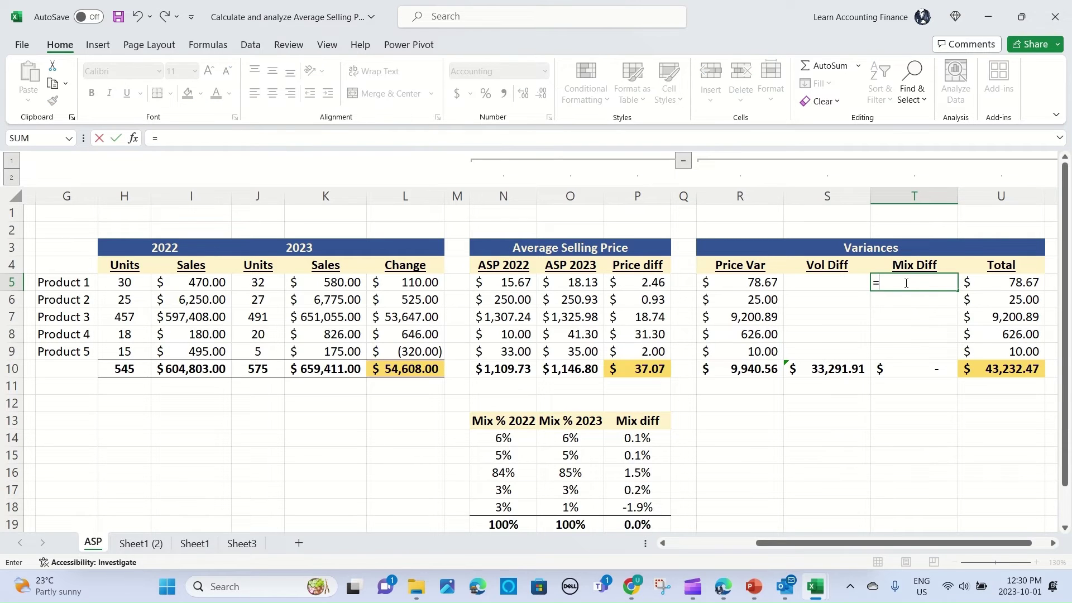
pyautogui.write('(')
pyautogui.click(508, 285)
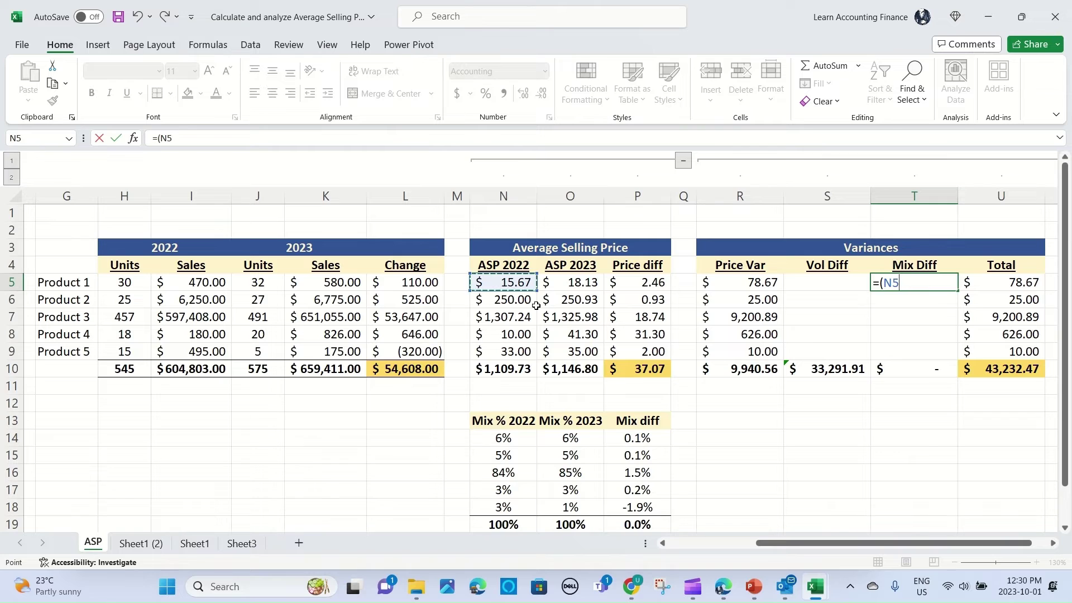
pyautogui.write('-')
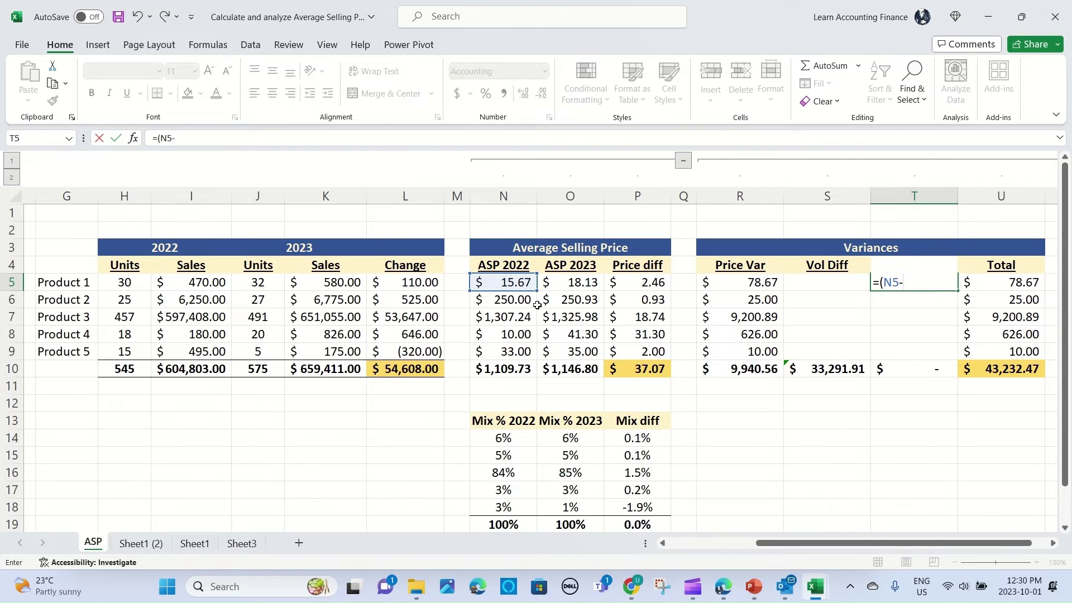
pyautogui.click(512, 367)
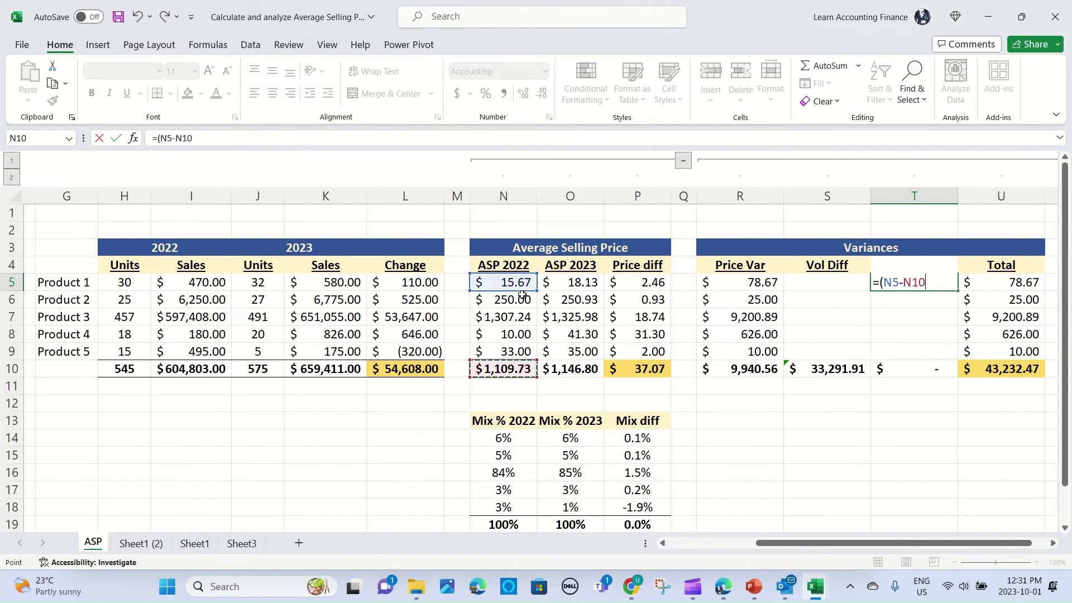
pyautogui.write(')*')
pyautogui.click(641, 438)
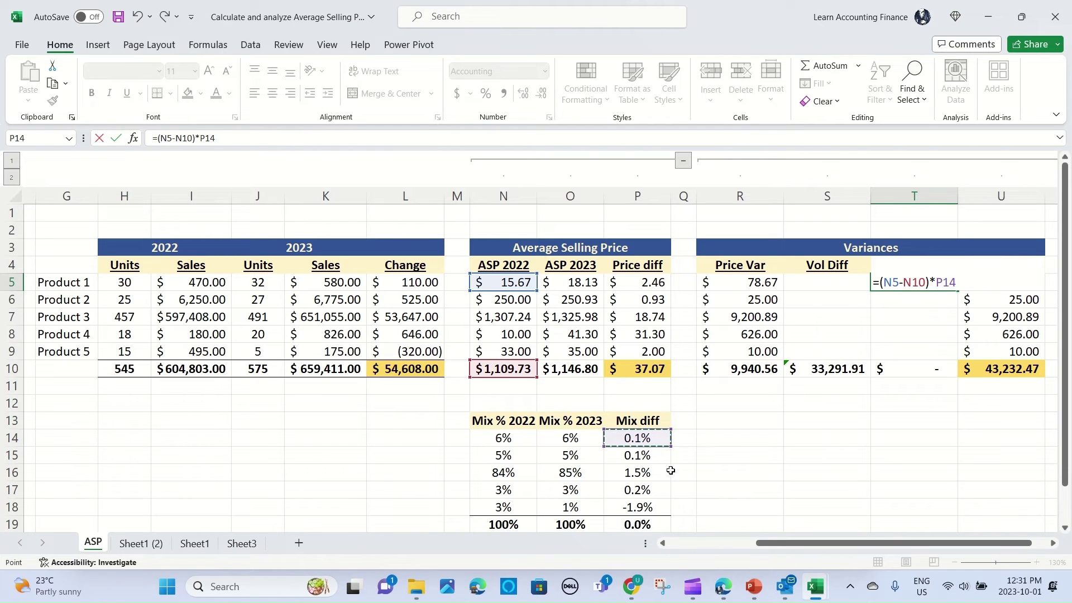
pyautogui.write('*')
pyautogui.click(264, 370)
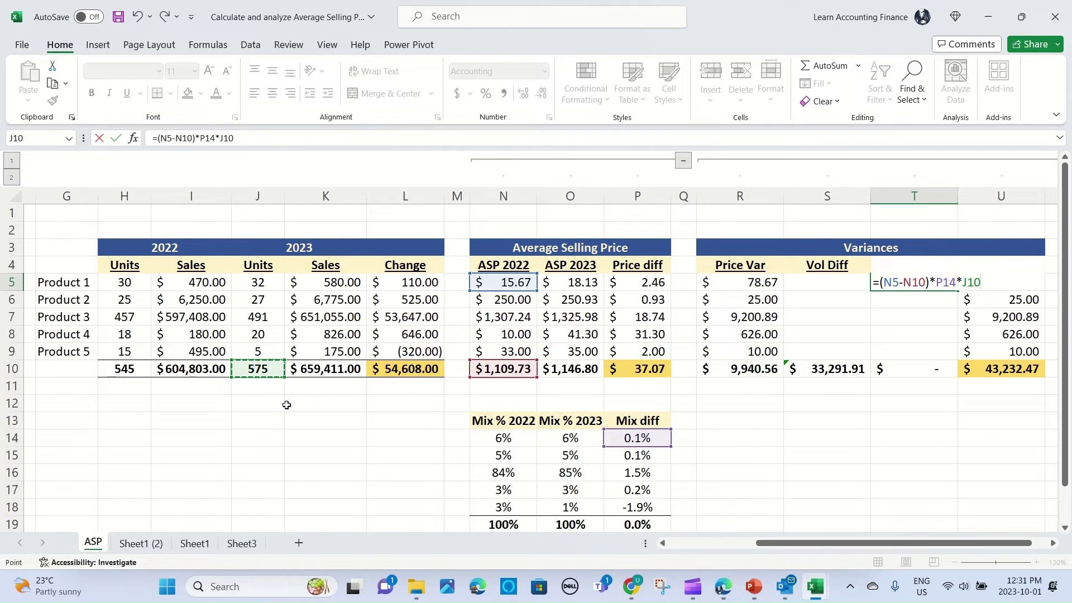
pyautogui.press('Return')
pyautogui.press('Up')
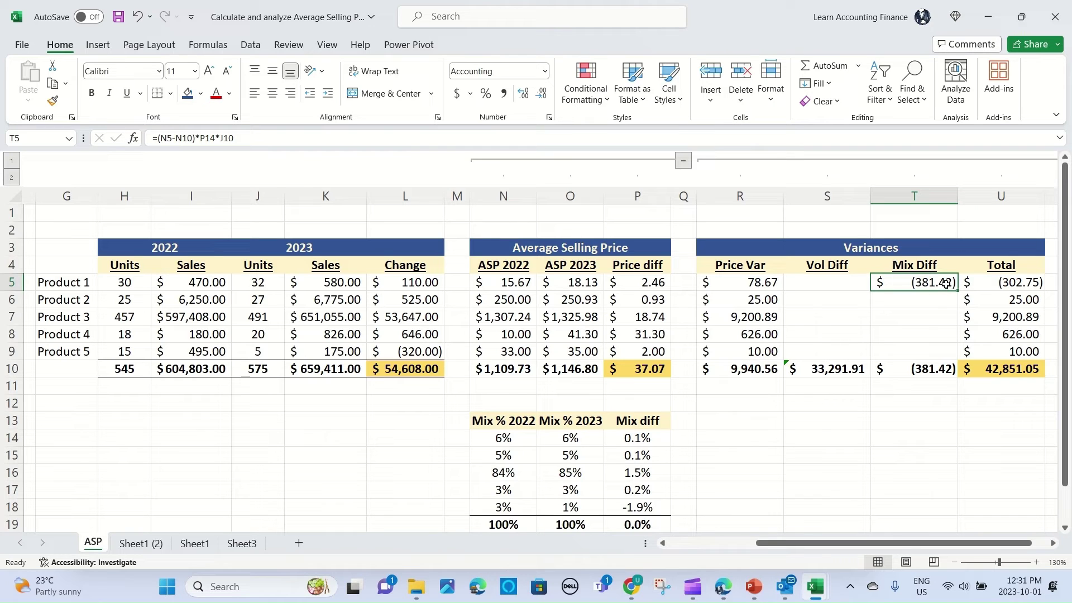
pyautogui.click(496, 287)
# Make the N10 and J10 references in T5's mix variance formula absolute
pyautogui.hotkey('ctrl', 'Down')
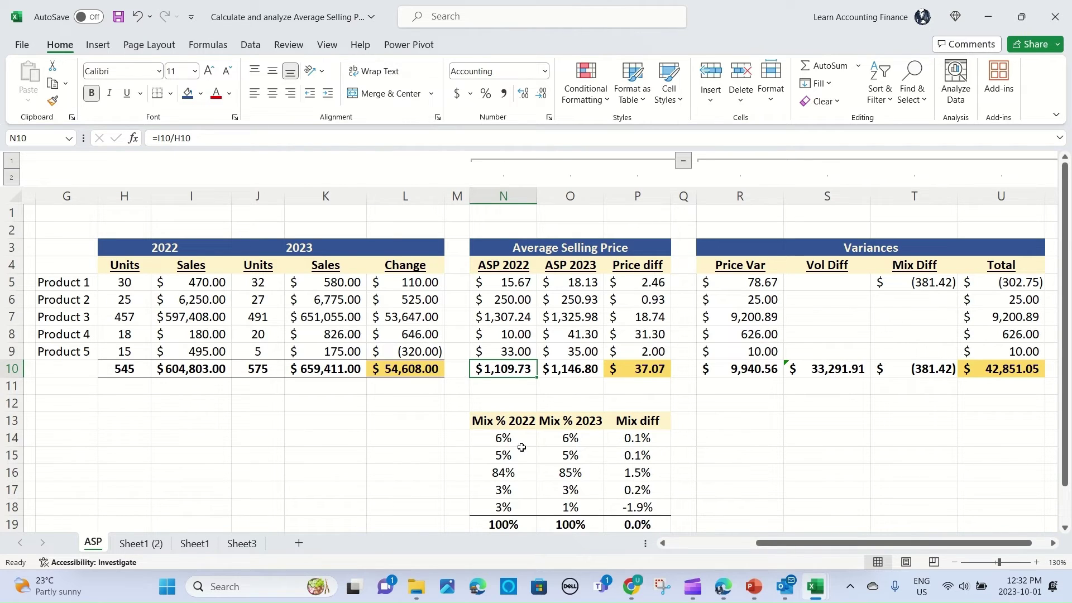
pyautogui.moveTo(491, 444); pyautogui.dragTo(598, 444)
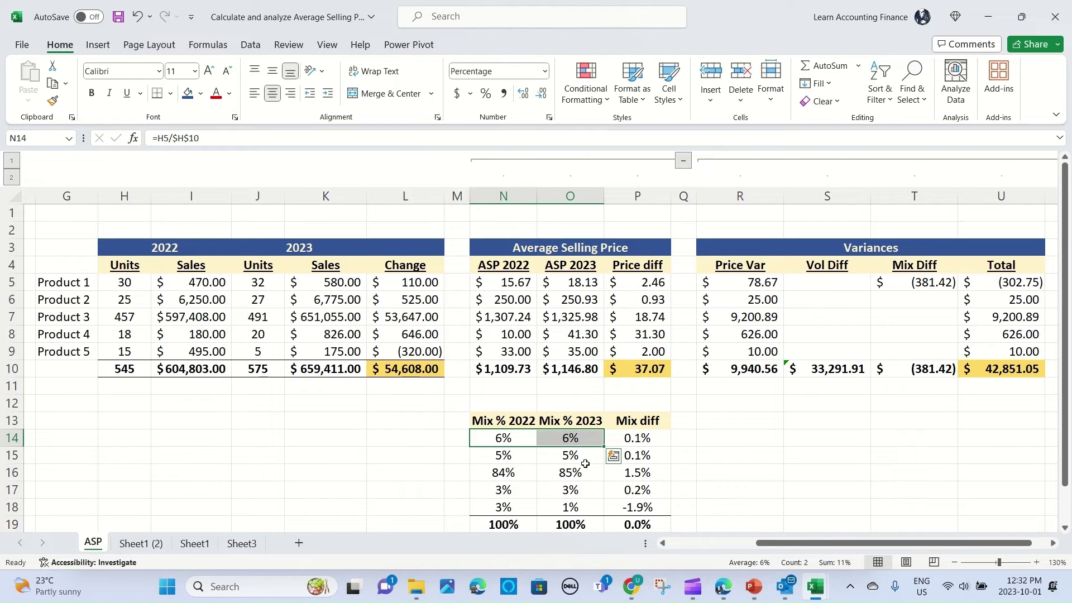
pyautogui.click(923, 285)
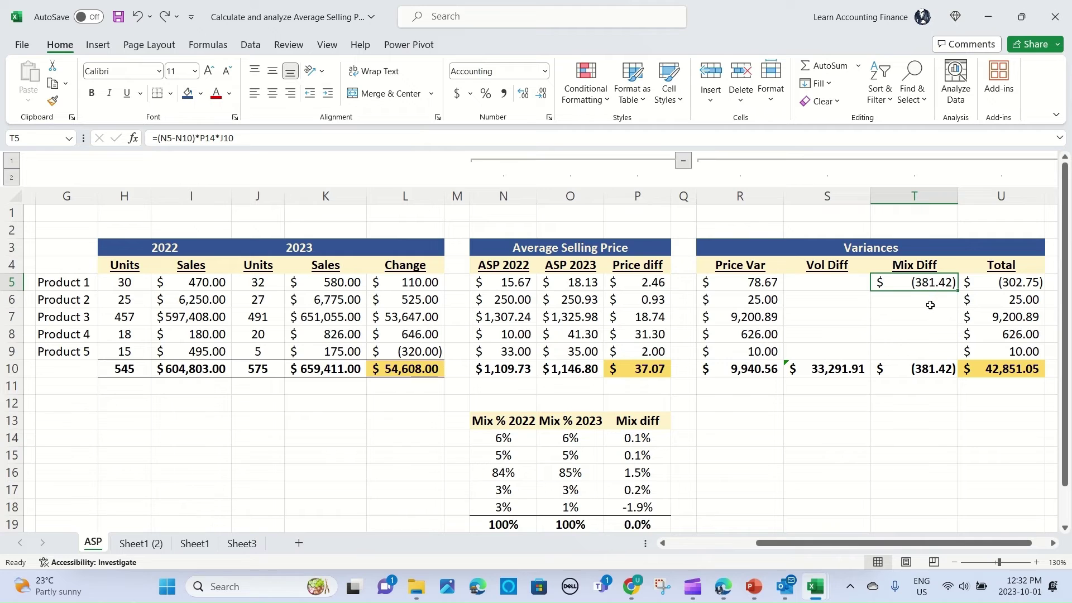
pyautogui.press('F2')
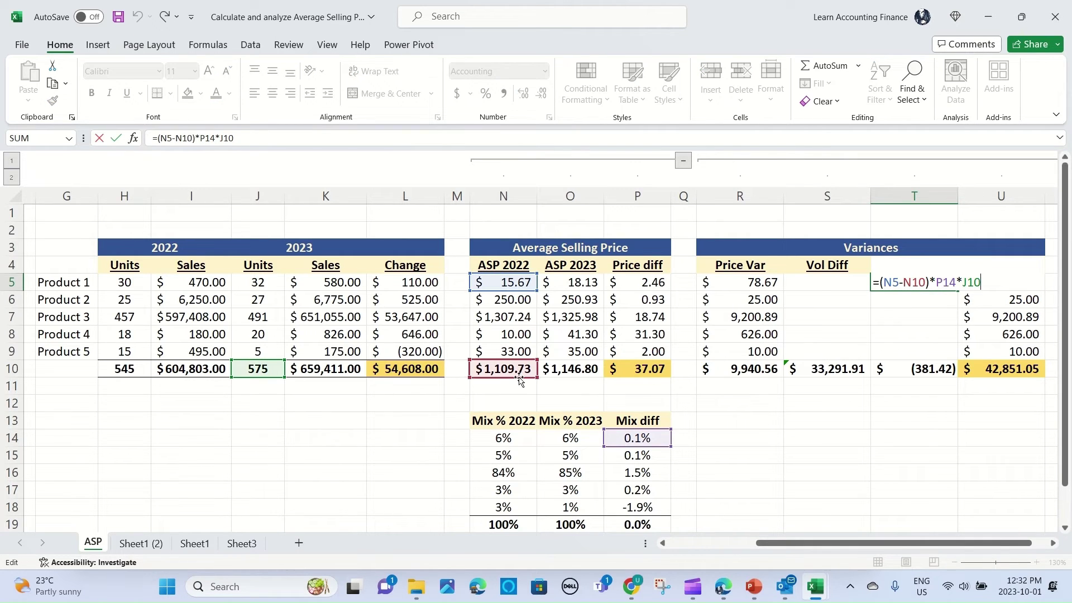
pyautogui.click(193, 138)
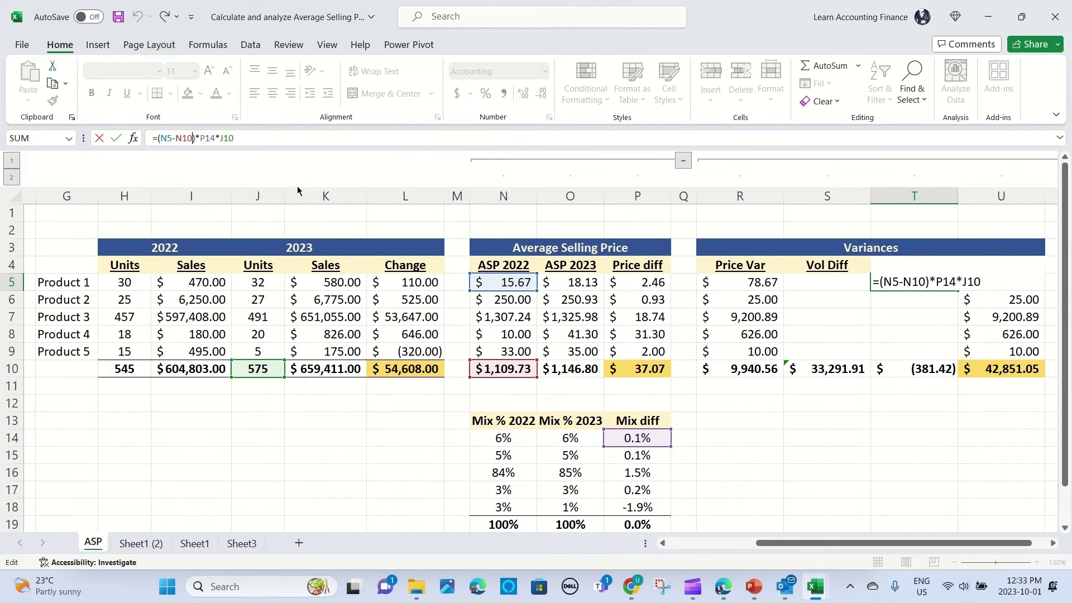
pyautogui.press('F4')
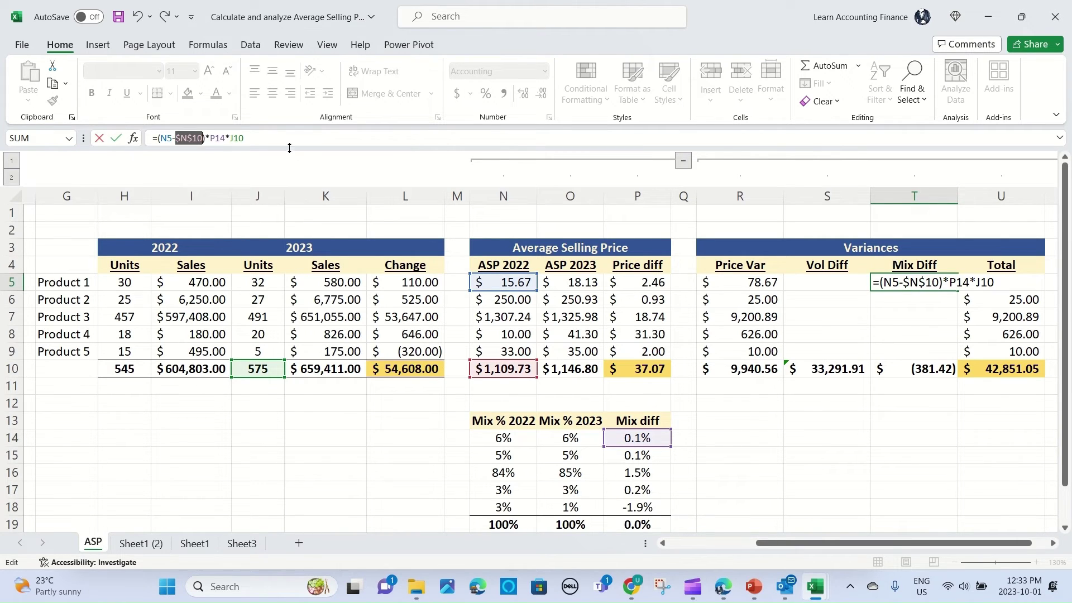
pyautogui.click(281, 138)
pyautogui.press('F4')
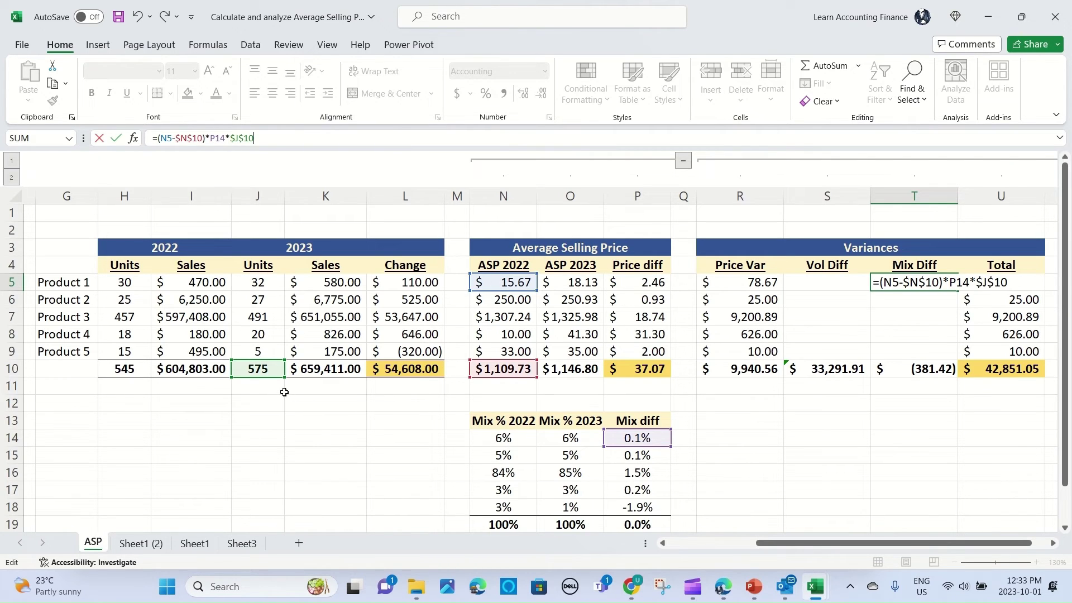
pyautogui.hotkey('ctrl', 'Return')
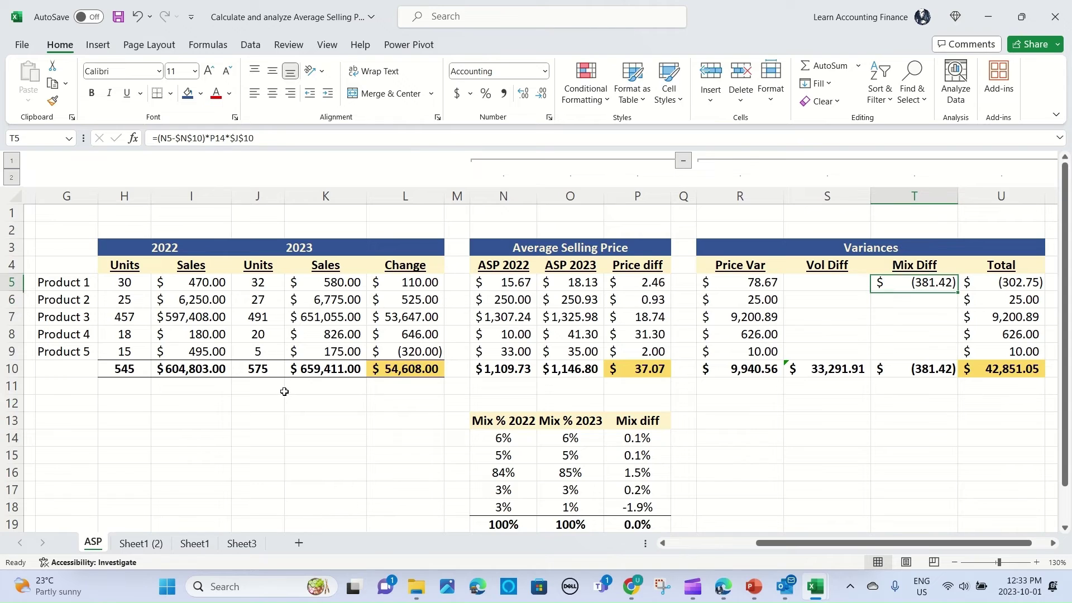
# Copy T5's mix variance formula into T6:T9 for Products 2 to 5
pyautogui.hotkey('ctrl', 'c')
pyautogui.hotkey('shift', 'Down')
pyautogui.hotkey('shift', 'Down')
pyautogui.hotkey('shift', 'Down')
pyautogui.hotkey('shift', 'Down')
pyautogui.hotkey('ctrl', 'v')
pyautogui.press('Escape')
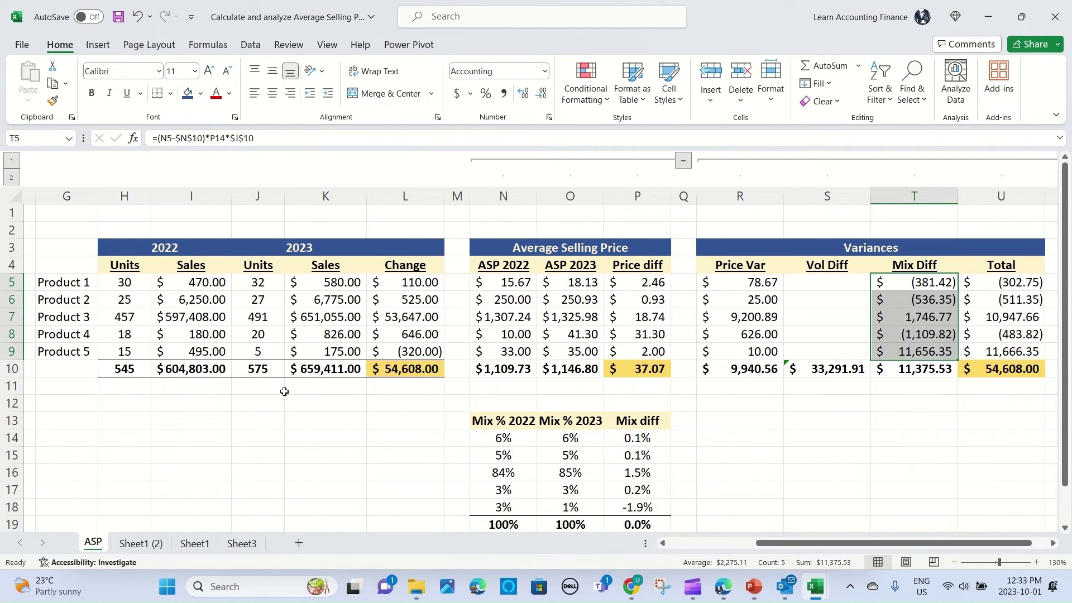
pyautogui.click(930, 375)
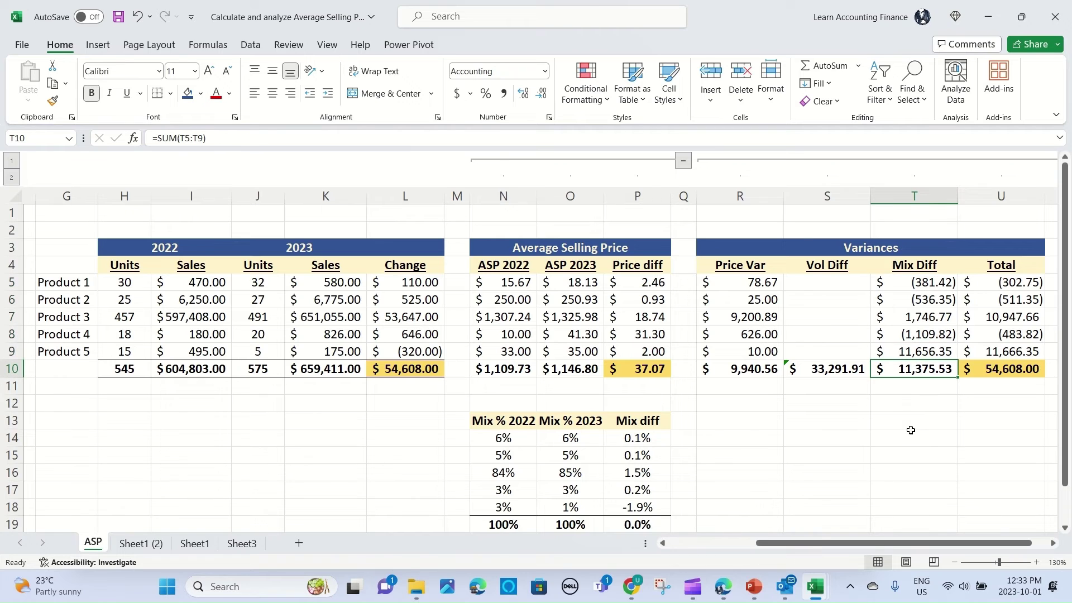
pyautogui.click(1001, 376)
pyautogui.press('F2')
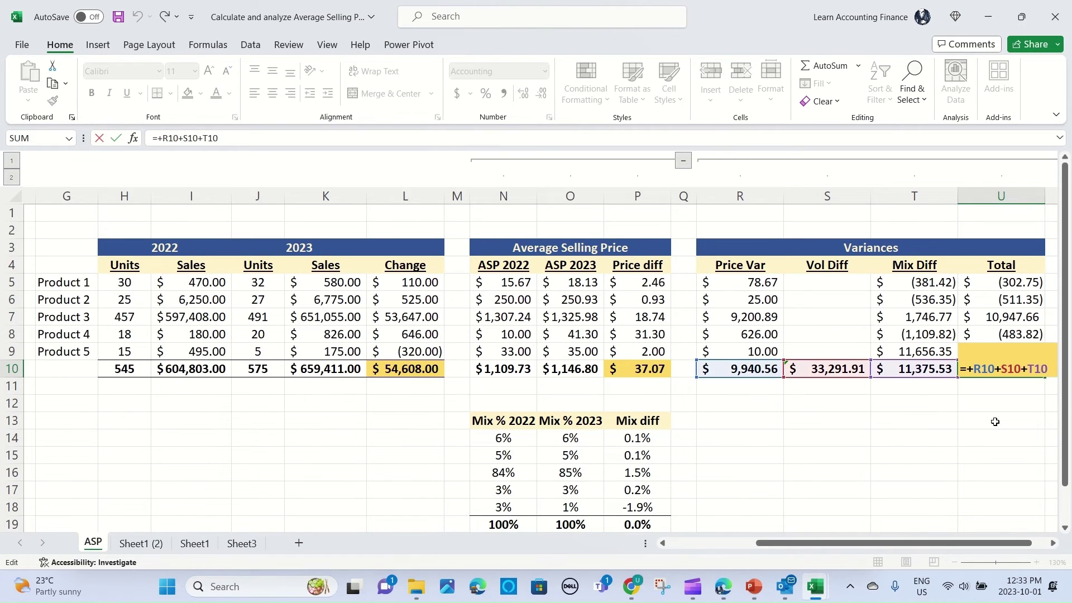
pyautogui.hotkey('ctrl', 'Return')
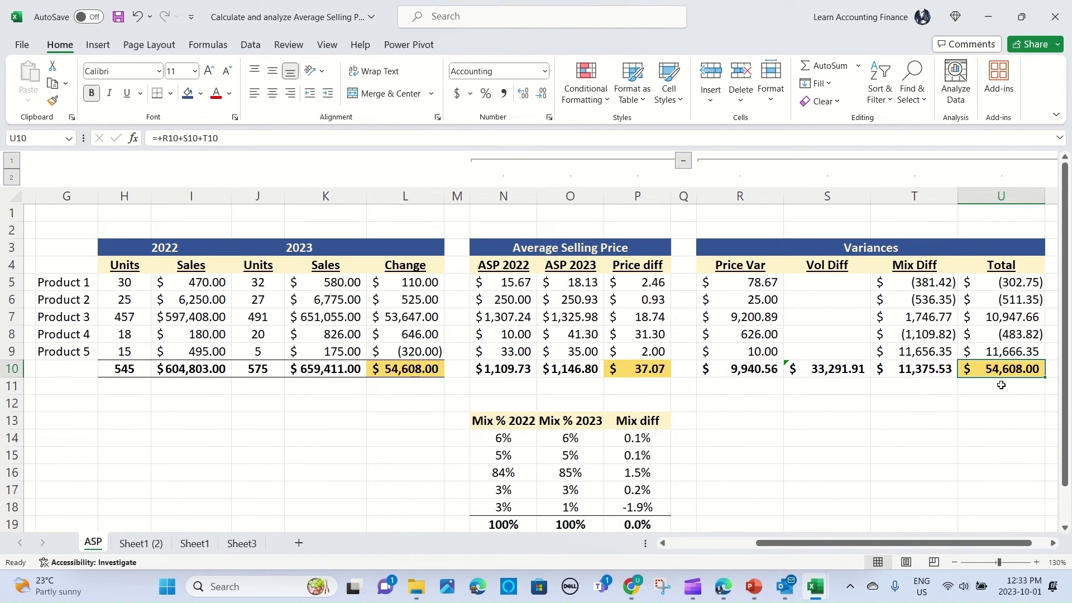
pyautogui.click(418, 373)
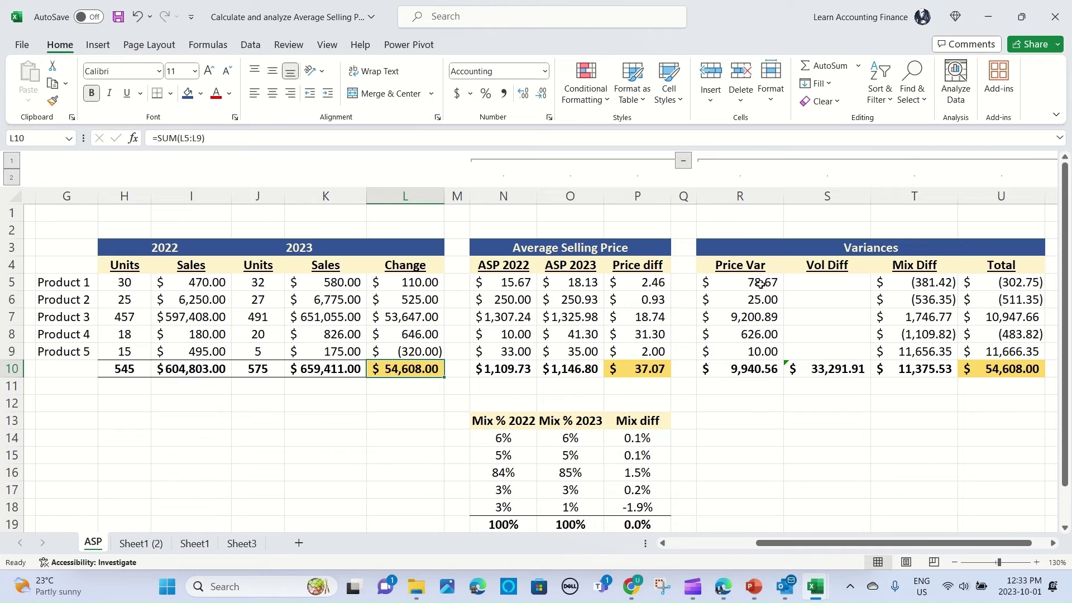
pyautogui.moveTo(758, 282); pyautogui.dragTo(755, 377)
pyautogui.click(811, 368)
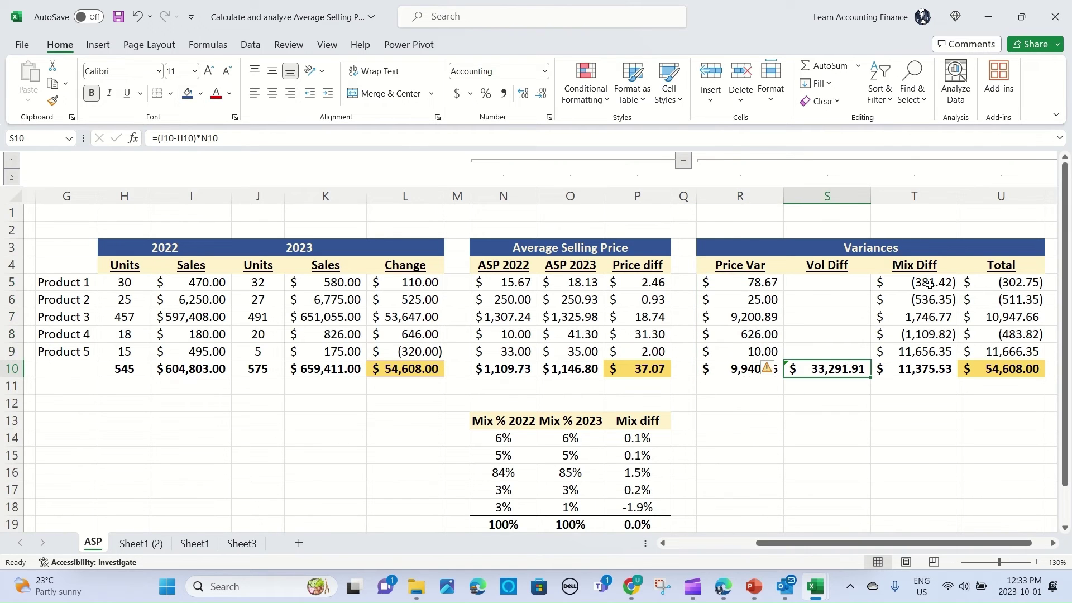
pyautogui.moveTo(927, 282); pyautogui.dragTo(917, 355)
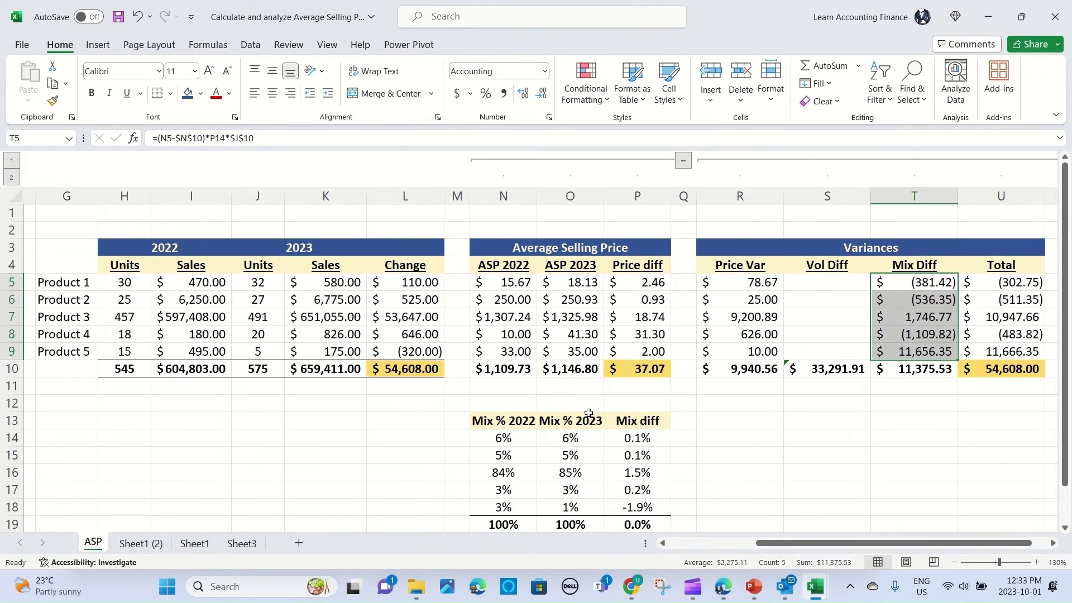
pyautogui.click(625, 371)
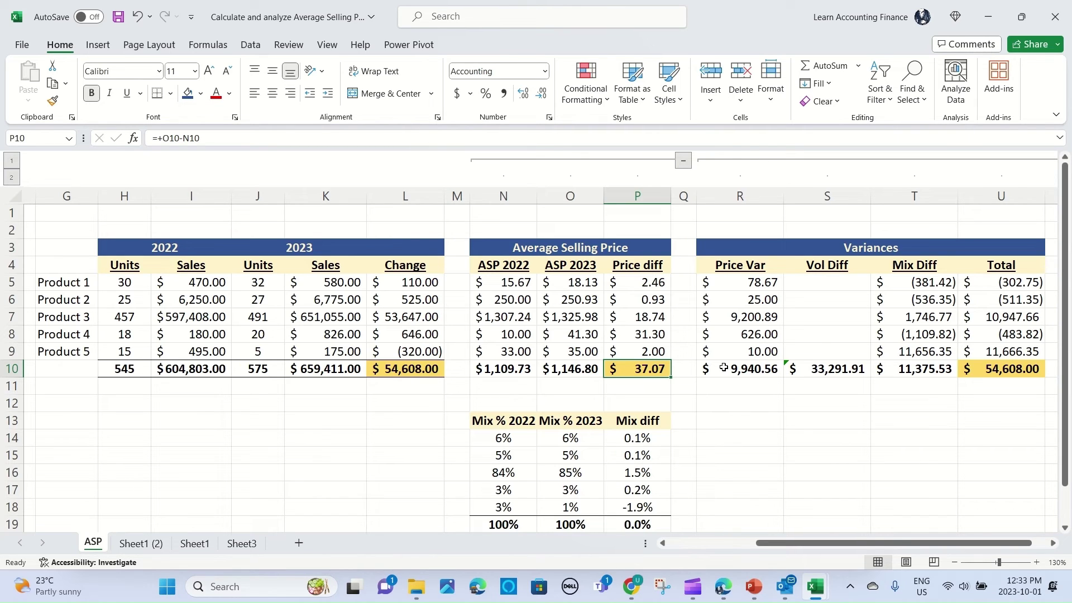
# Enter =R10/J10 in R11 for a per-unit price variance of $17.29
pyautogui.click(761, 387)
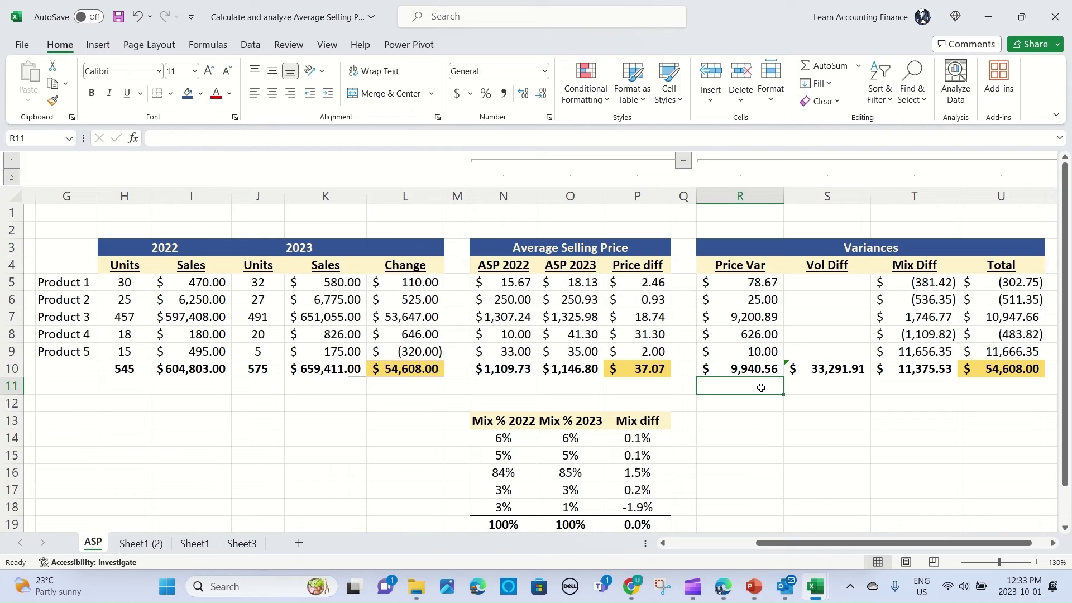
pyautogui.write('=')
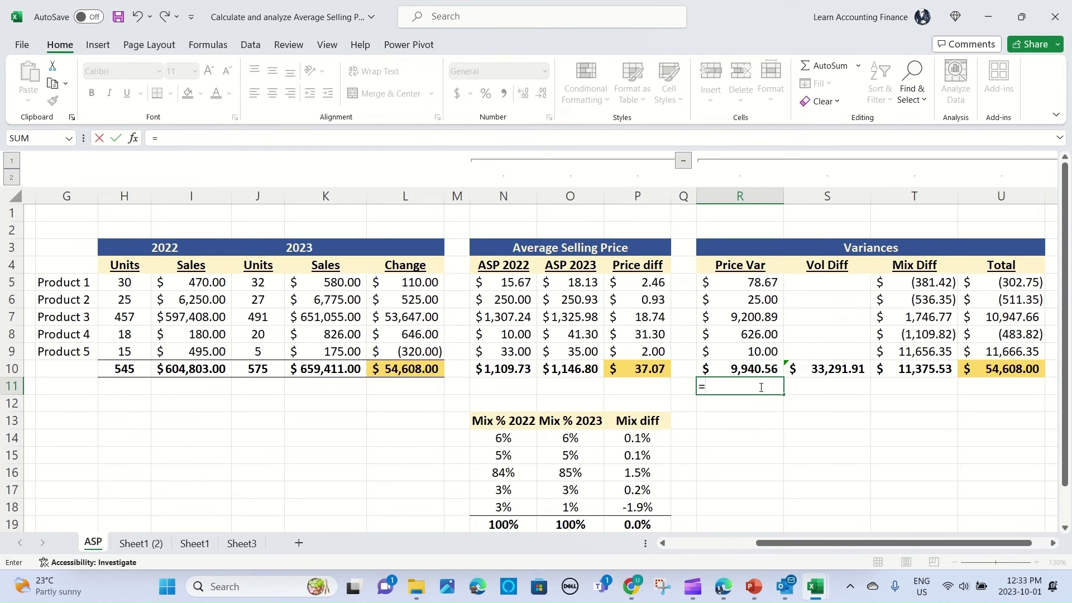
pyautogui.press('Up')
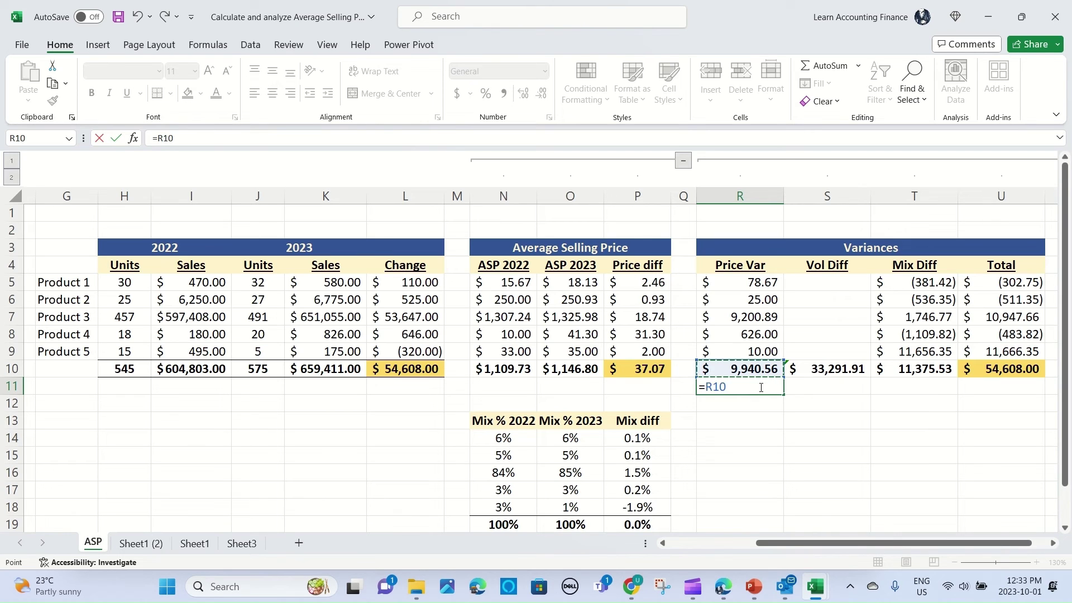
pyautogui.write('/')
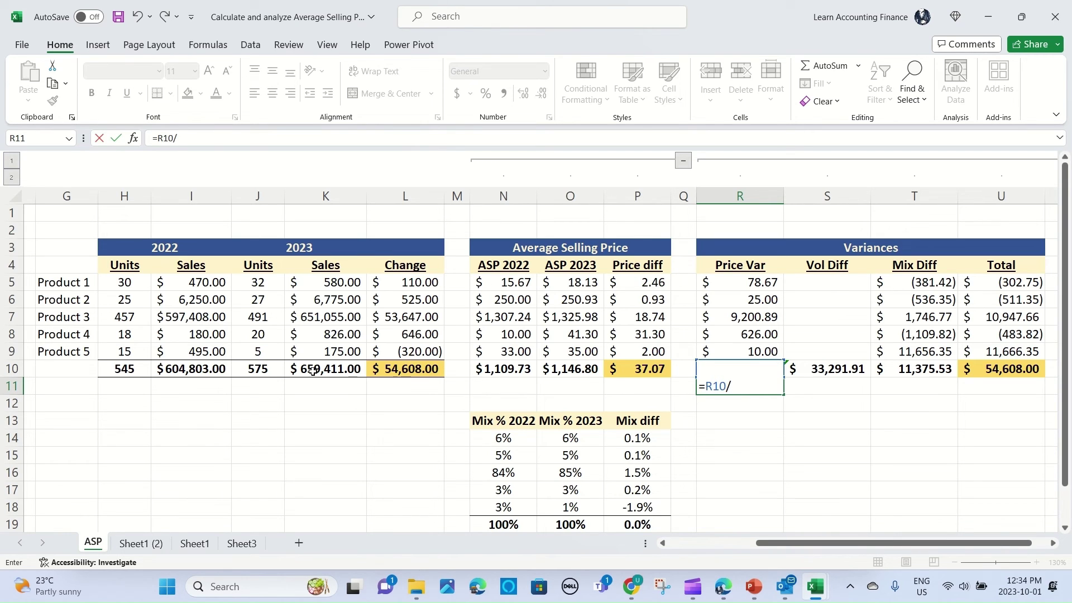
pyautogui.click(274, 370)
pyautogui.hotkey('ctrl', 'Return')
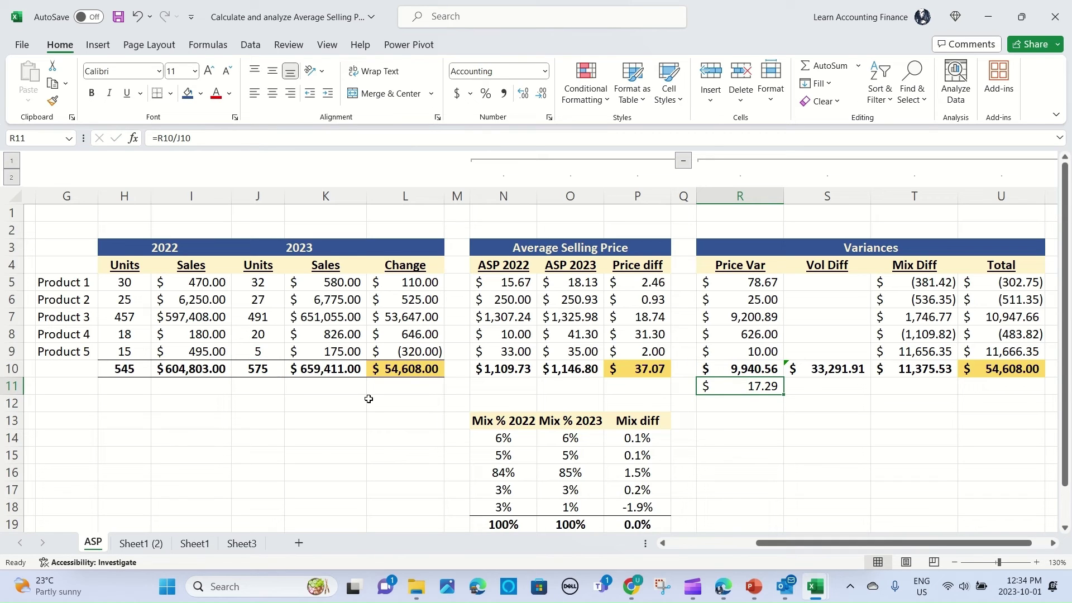
# Enter =T10/J10 in T11 for a per-unit mix variance of $19.78
pyautogui.press('Right')
pyautogui.press('Right')
pyautogui.write('=')
pyautogui.press('Up')
pyautogui.write('/')
pyautogui.press('Left')
pyautogui.press('Left')
pyautogui.press('Left')
pyautogui.press('Left')
pyautogui.press('Left')
pyautogui.press('Left')
pyautogui.press('Left')
pyautogui.press('Left')
pyautogui.press('Left')
pyautogui.press('Left')
pyautogui.press('Up')
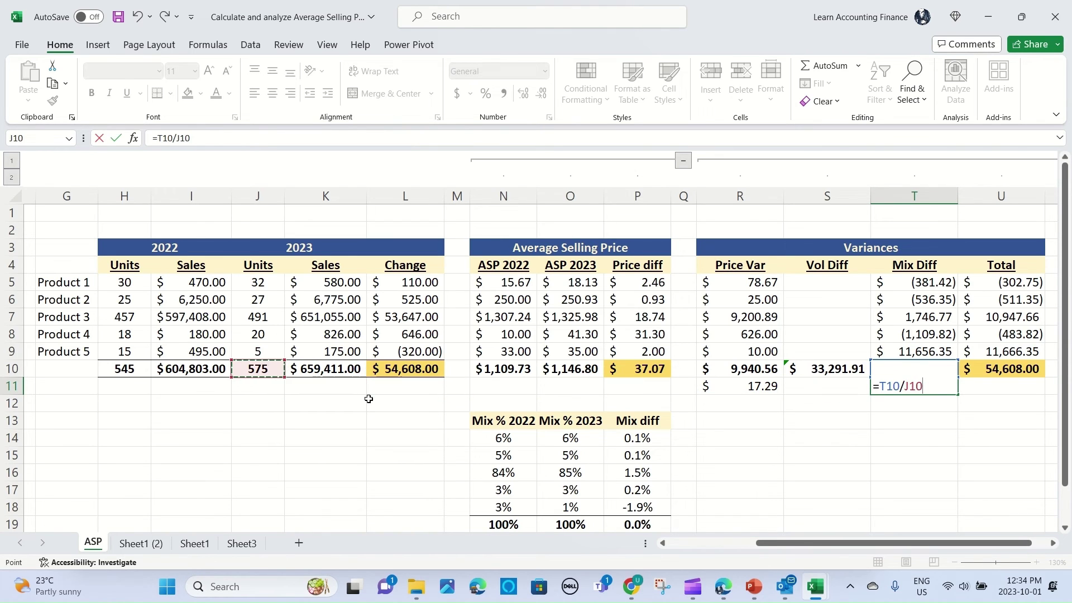
pyautogui.hotkey('ctrl', 'Return')
# Sum R11 and T11 in U11 to $37.07 and apply the grand total's yellow formatting
pyautogui.press('Right')
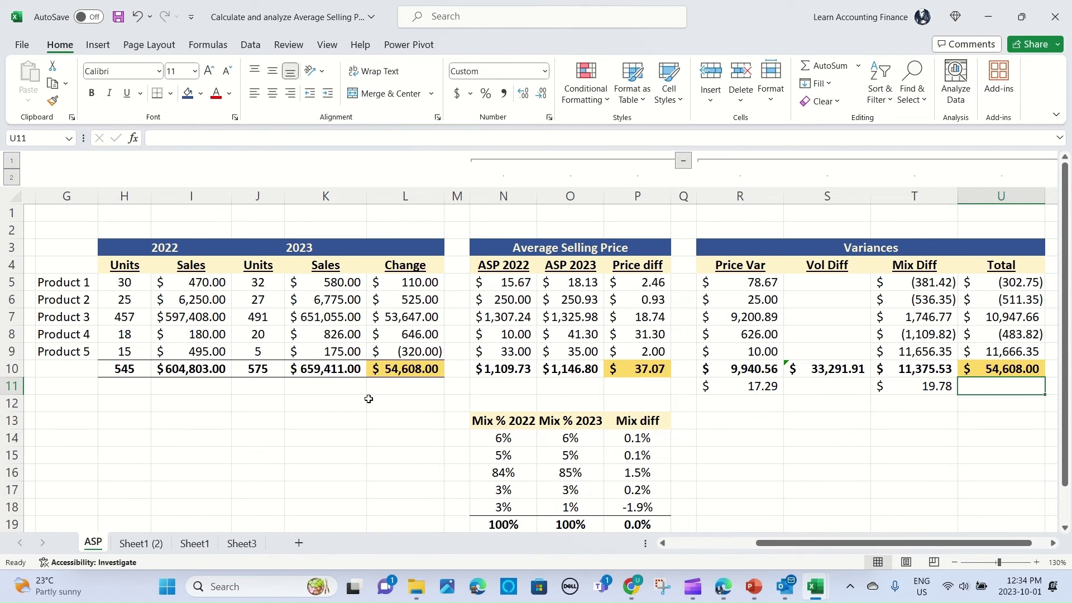
pyautogui.write('=')
pyautogui.press('Left')
pyautogui.press('Left')
pyautogui.press('Left')
pyautogui.write('+')
pyautogui.press('Left')
pyautogui.hotkey('ctrl', 'Return')
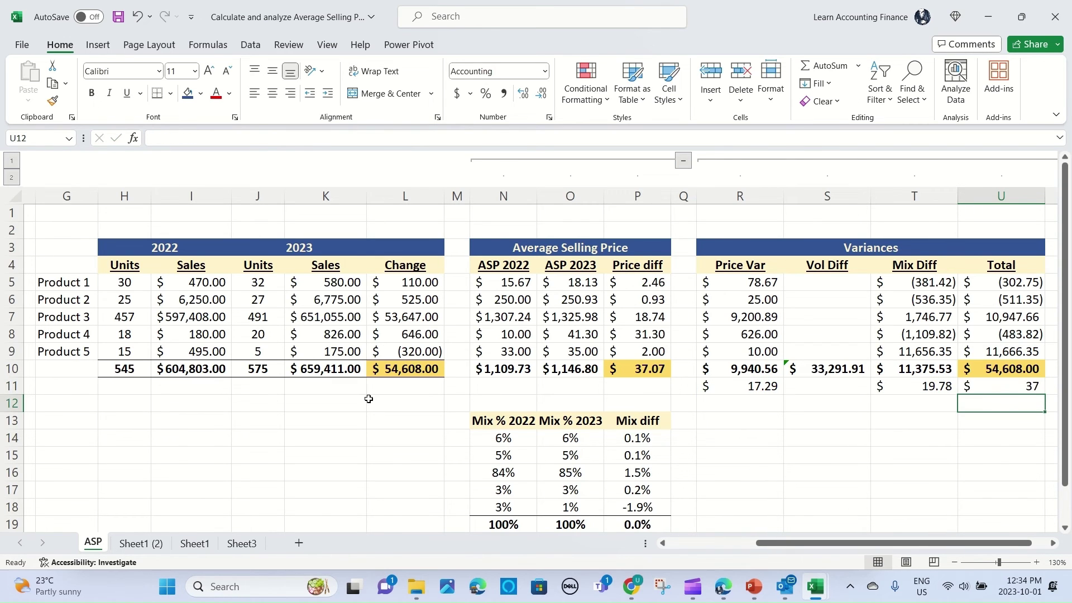
pyautogui.click(523, 92)
pyautogui.press('Up')
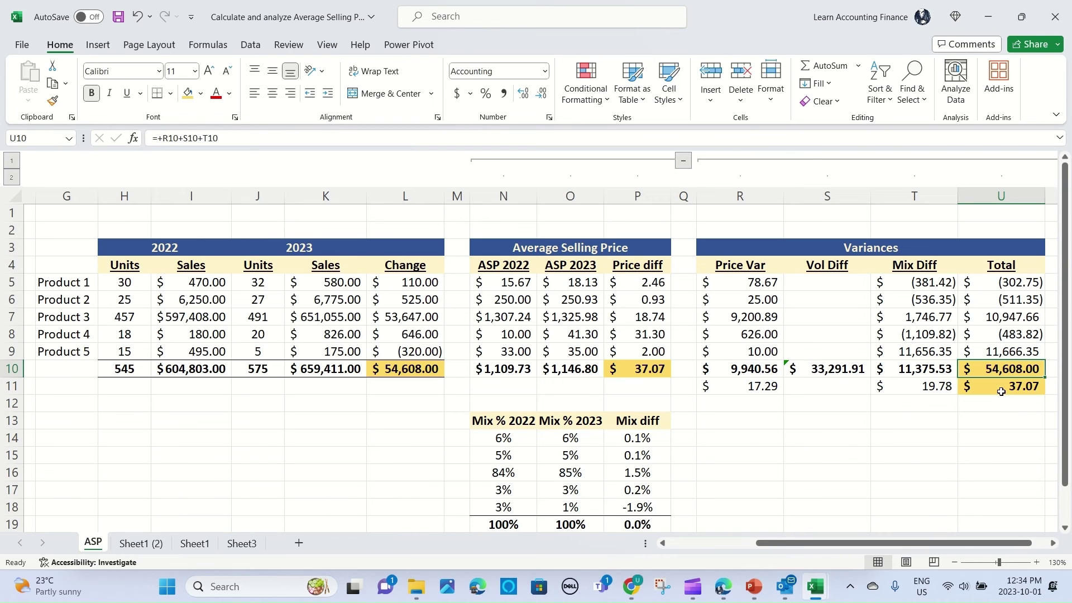
pyautogui.press('Left')
pyautogui.press('Left')
pyautogui.press('Left')
pyautogui.hotkey('shift', 'Right')
pyautogui.hotkey('shift', 'Right')
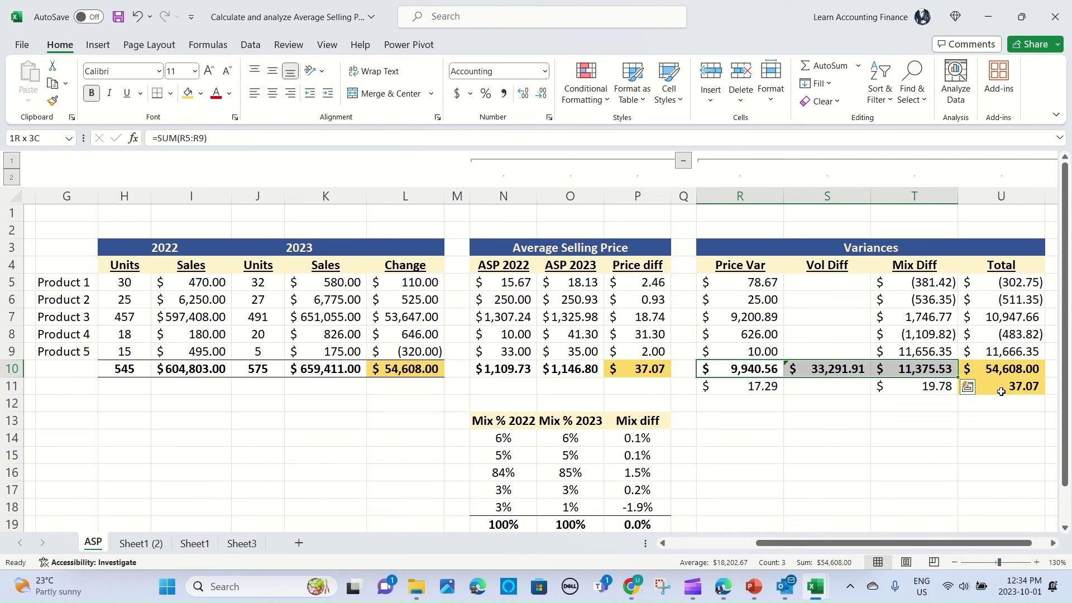
pyautogui.hotkey('shift', 'Left')
pyautogui.hotkey('shift', 'Left')
pyautogui.press('Left')
pyautogui.press('Left')
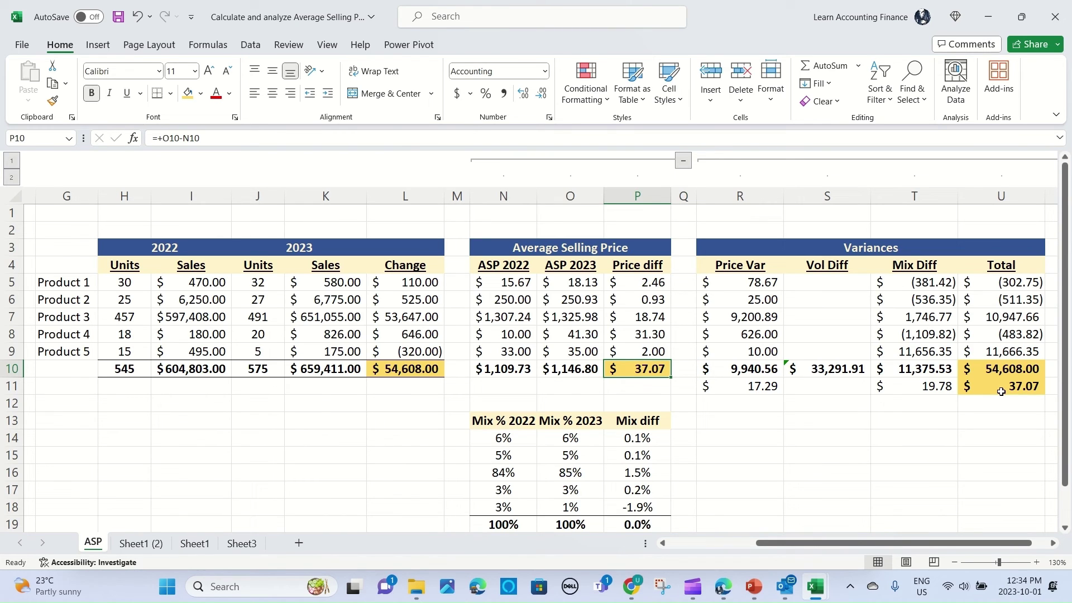
# Review the per-unit price and mix variance formulas in R11 and T11
pyautogui.press('Right')
pyautogui.press('Right')
pyautogui.press('Left')
pyautogui.press('Left')
pyautogui.click(759, 389)
pyautogui.click(946, 388)
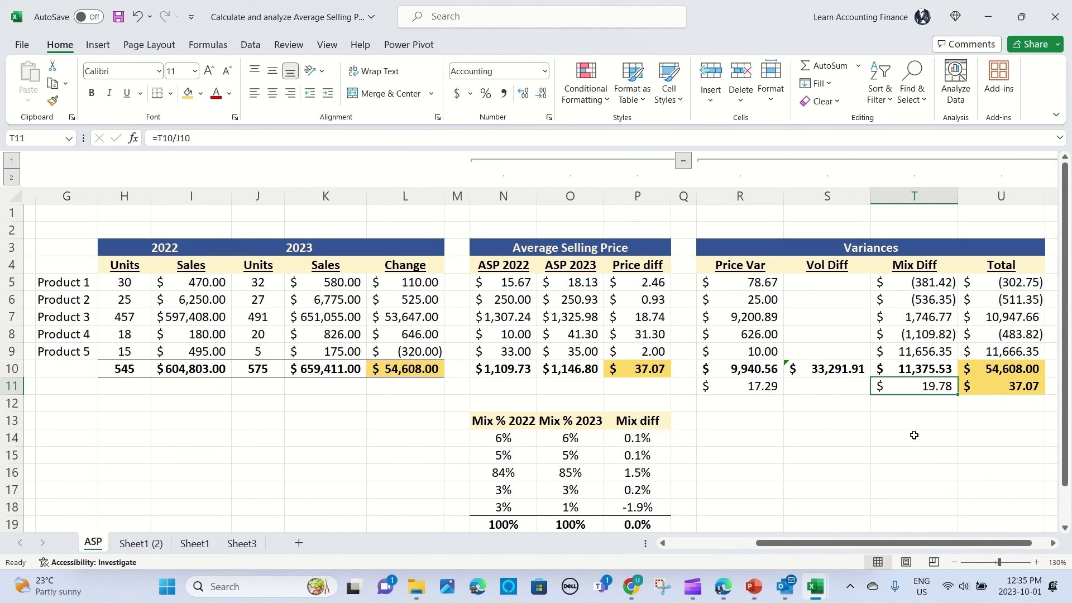